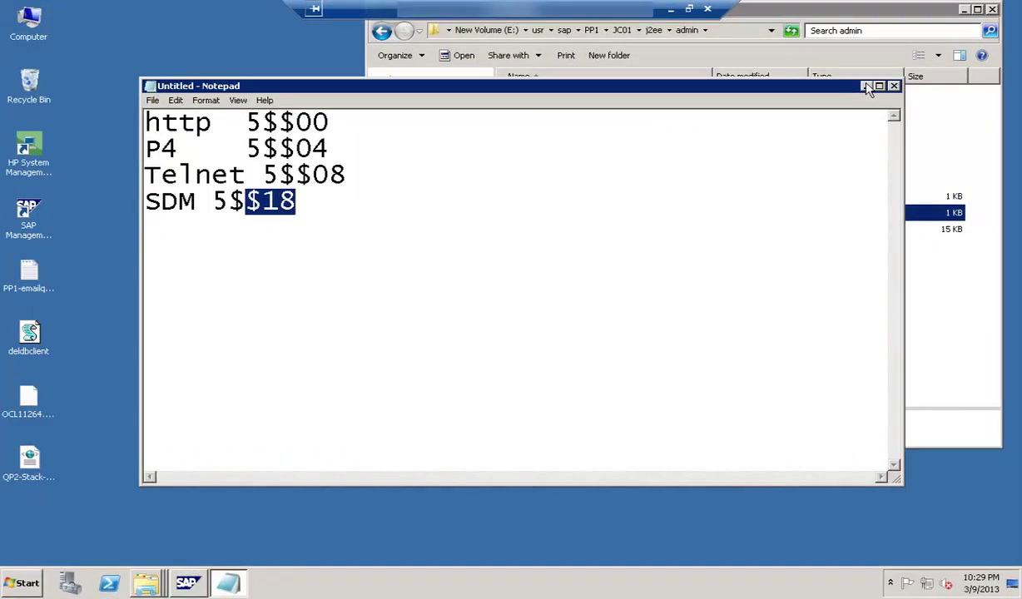
- Minimize the Notepad port notes, go back from the admin folder to j2ee and select the configtool folder
click(866, 87)
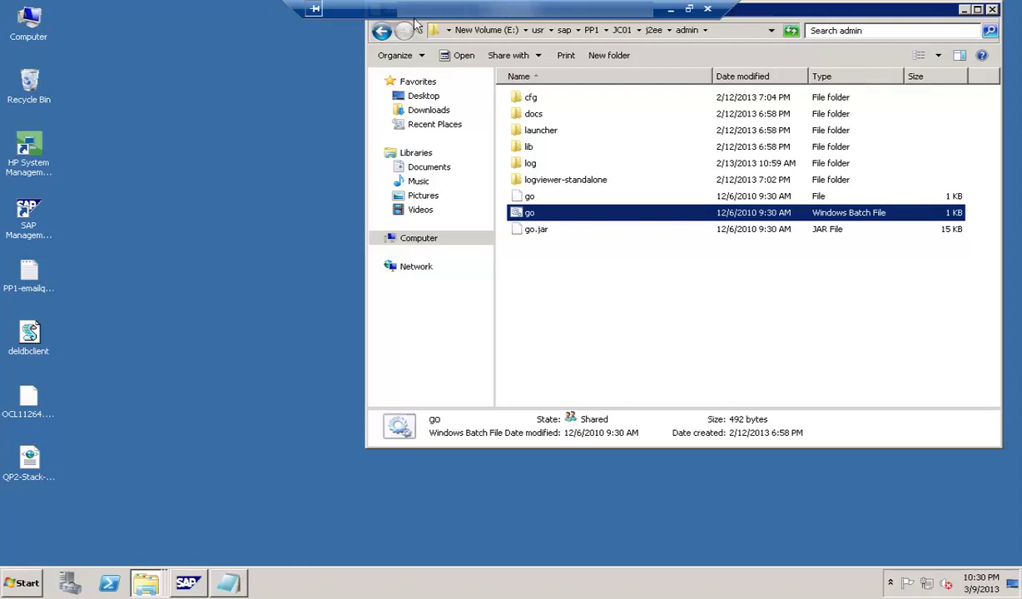
click(381, 32)
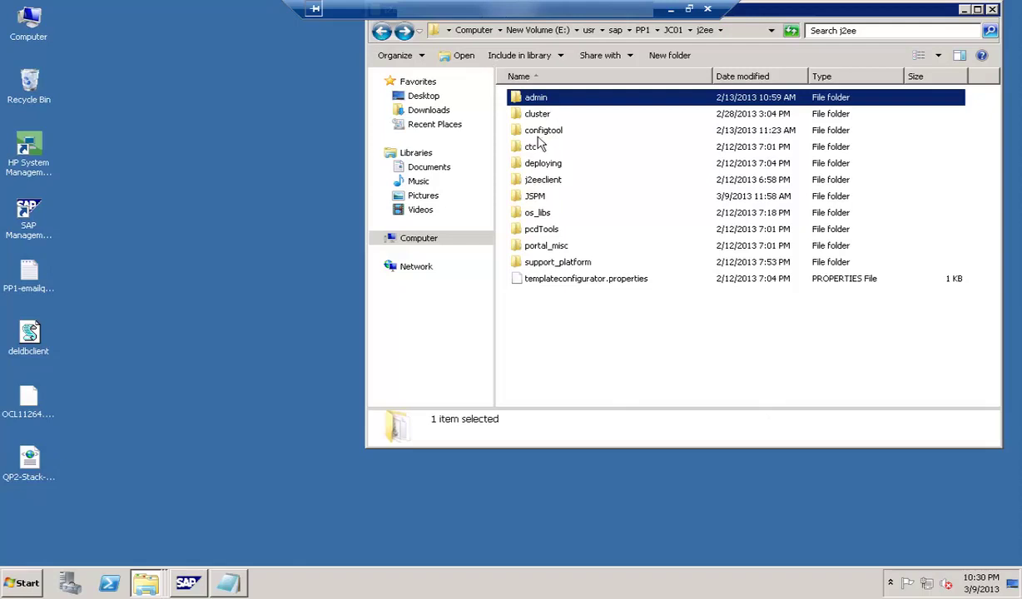
click(551, 135)
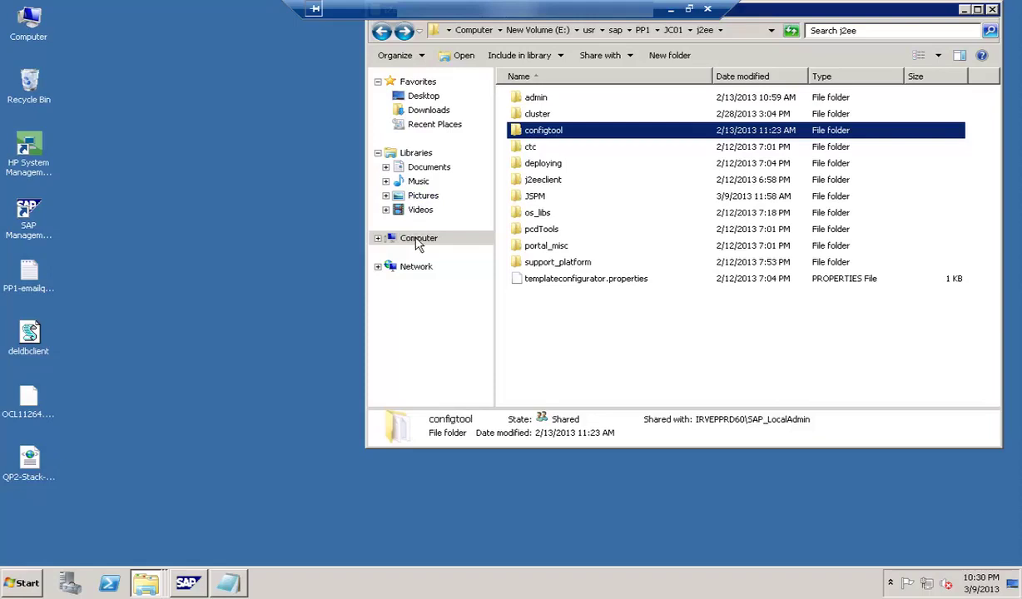
- Browse from Computer to the configtool folder at E:\usr\sap\PP1\JC01\j2ee\configtool
click(419, 239)
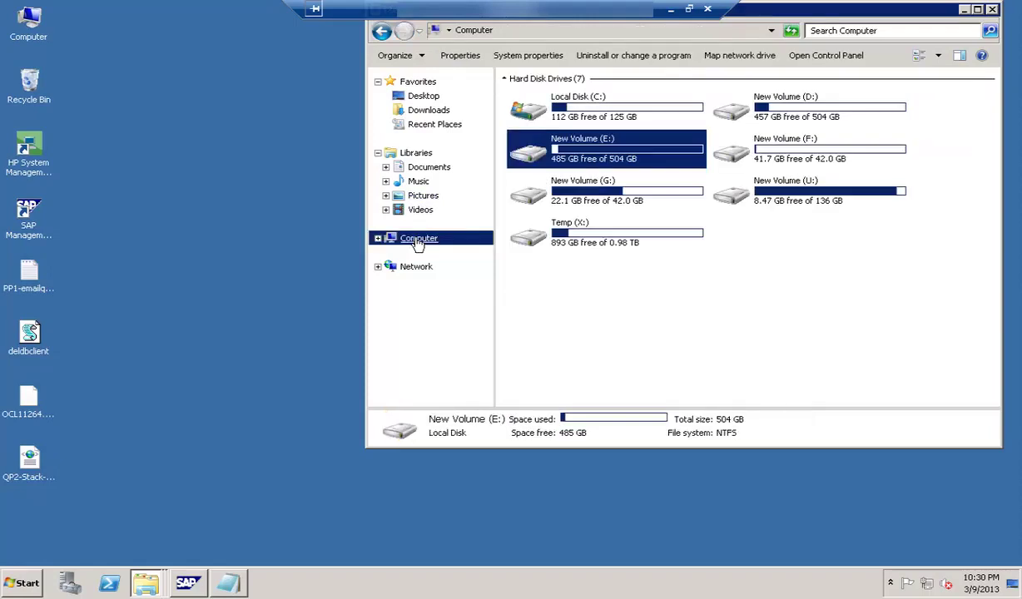
click(593, 157)
double_click(593, 156)
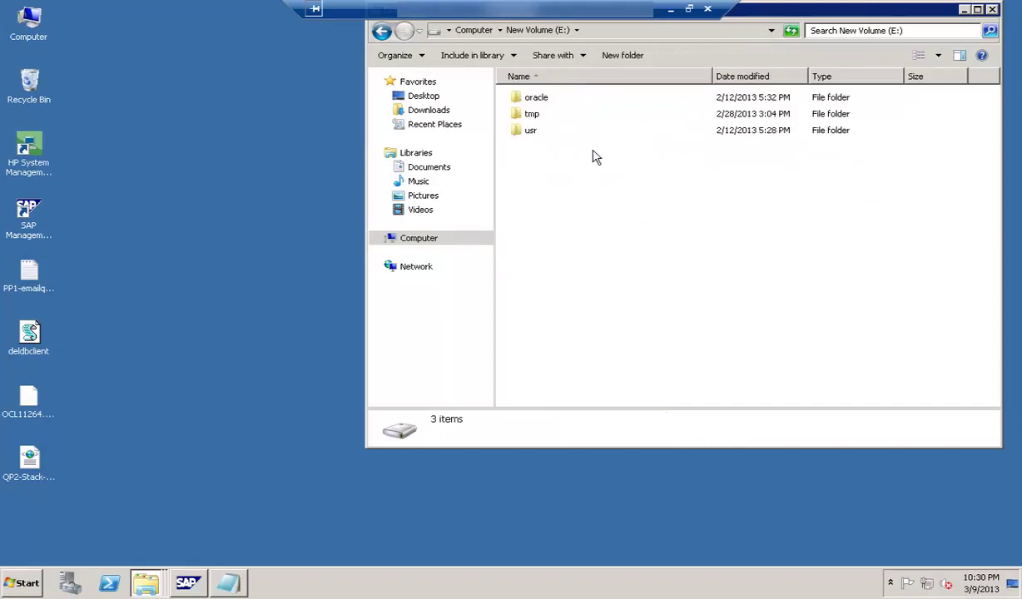
double_click(530, 139)
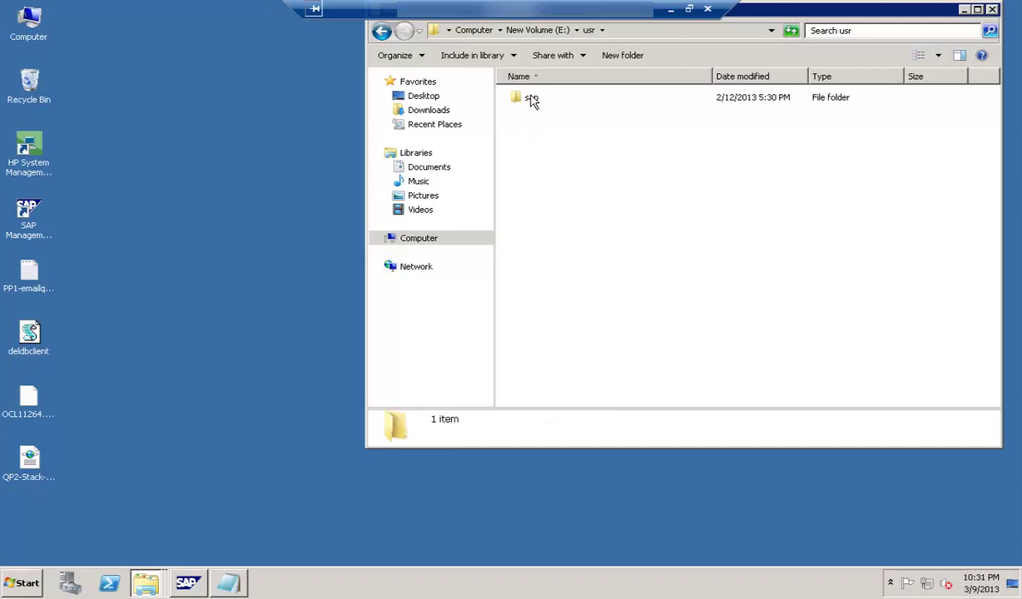
double_click(531, 100)
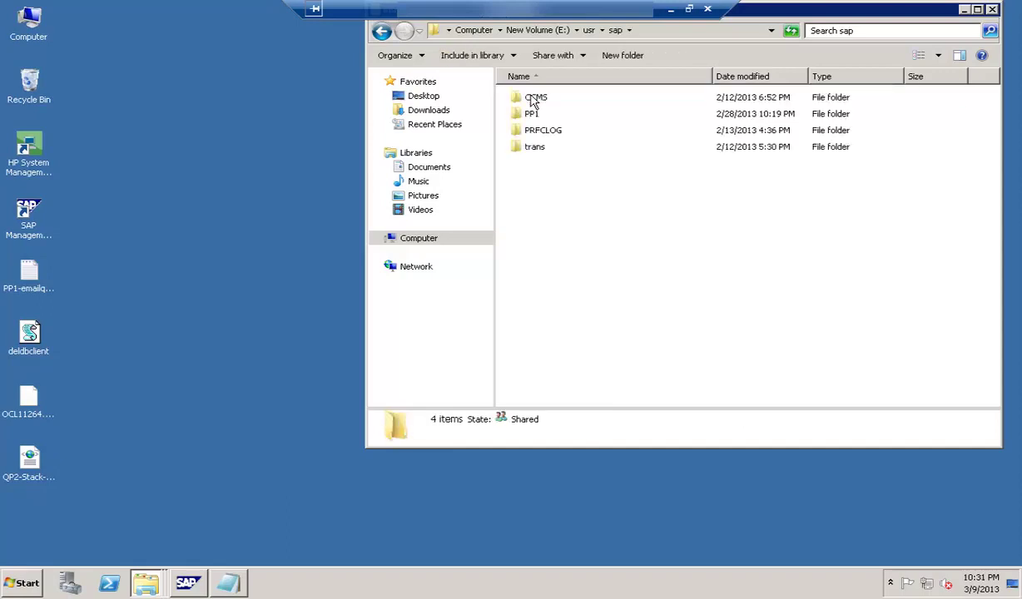
double_click(529, 114)
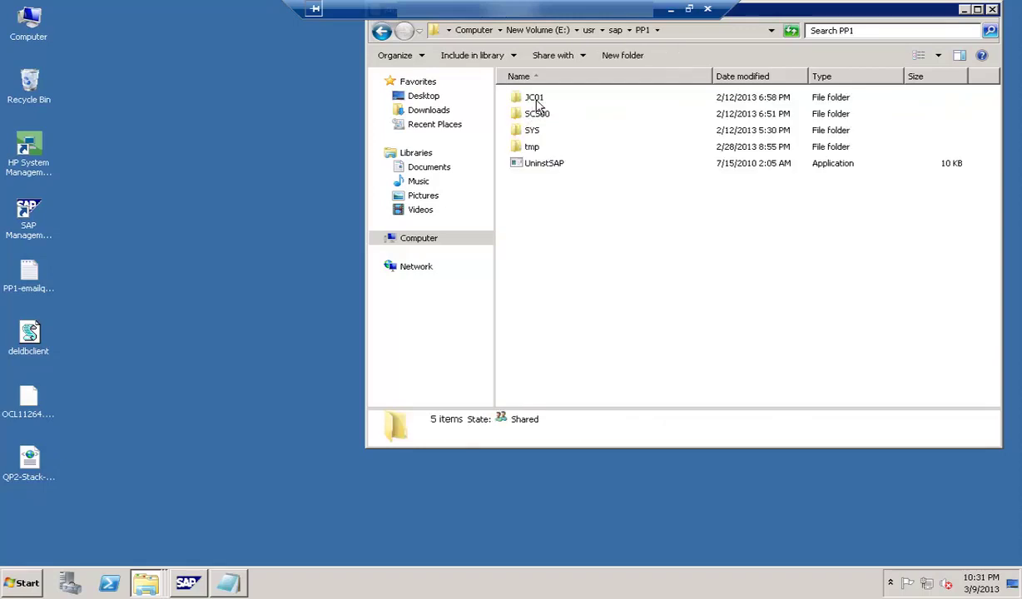
double_click(536, 100)
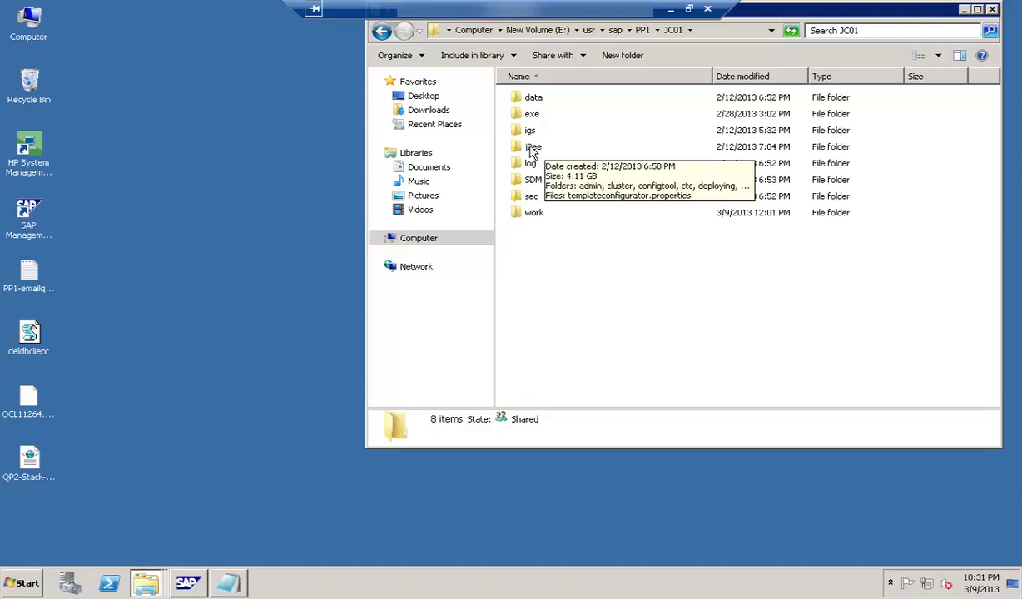
double_click(531, 149)
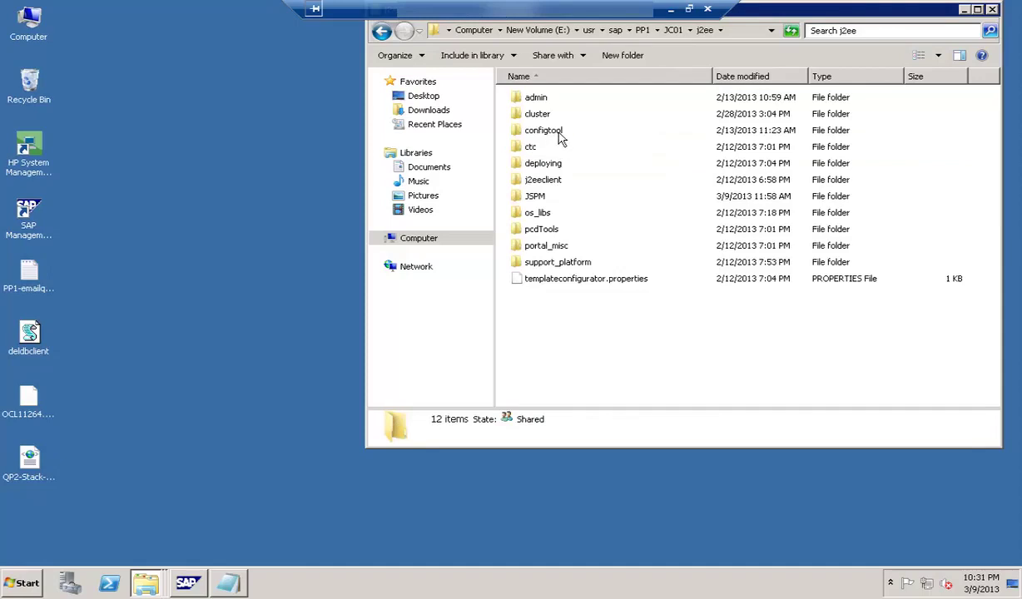
click(560, 136)
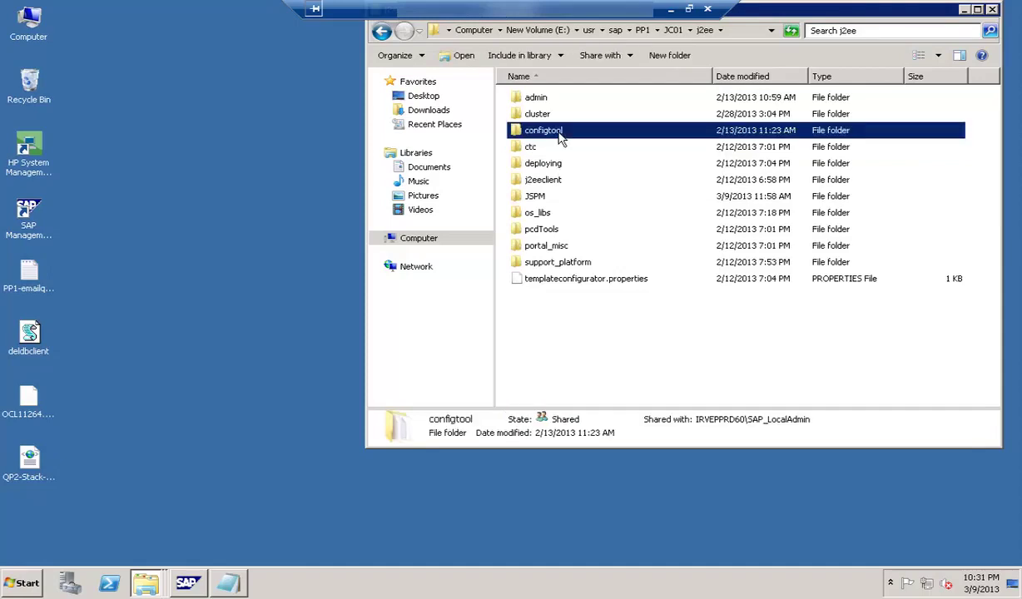
double_click(561, 137)
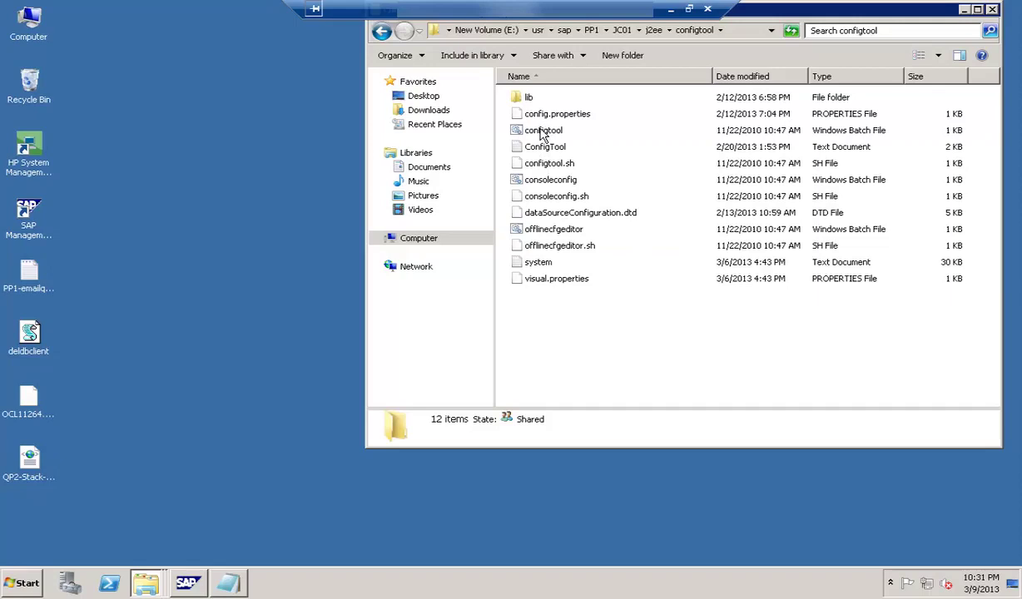
- Run the configtool batch file as administrator and connect using the default DB settings
click(543, 136)
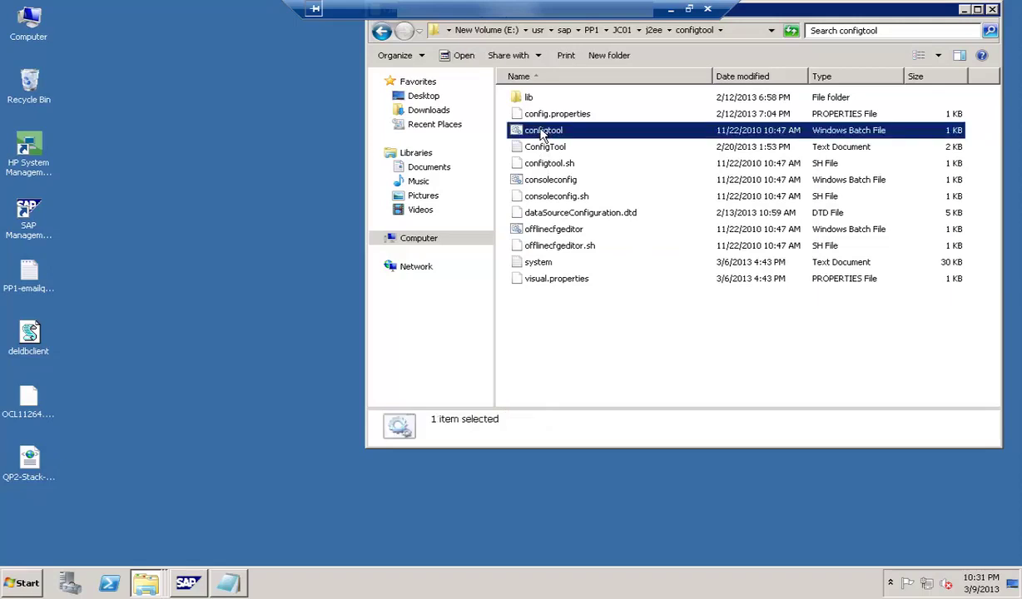
right_click(543, 136)
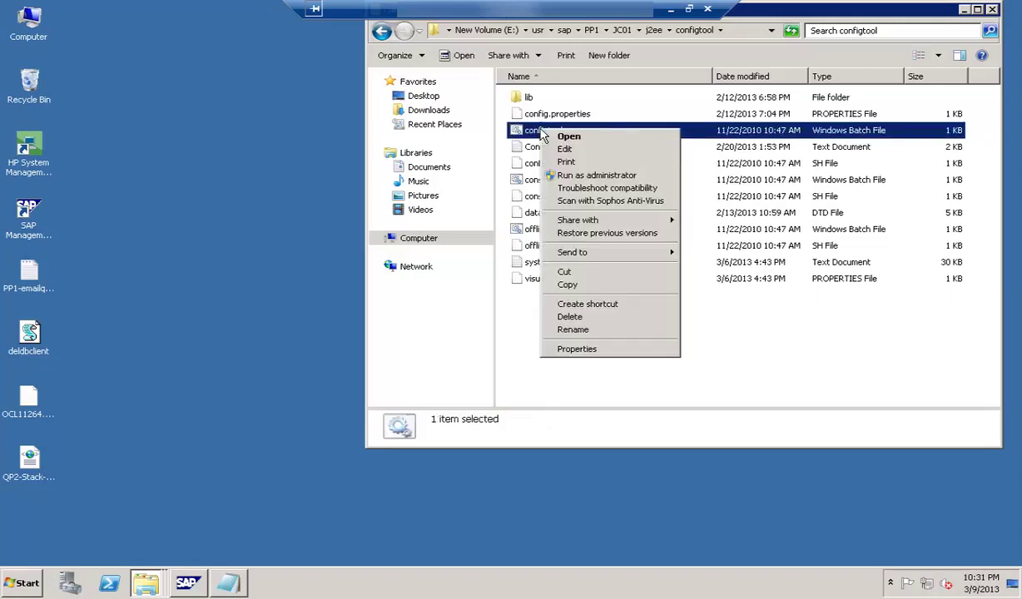
click(582, 176)
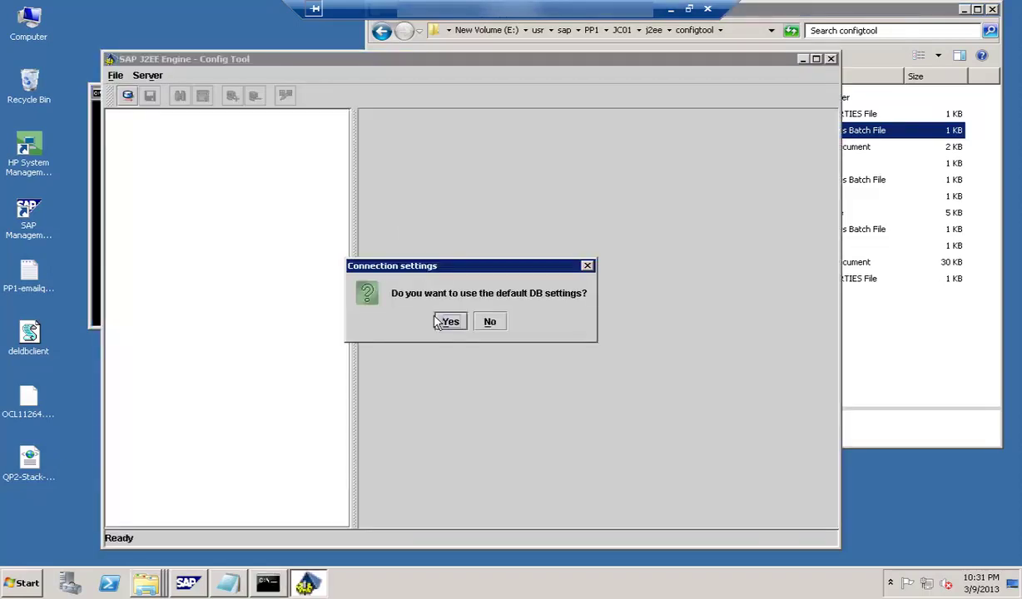
click(450, 323)
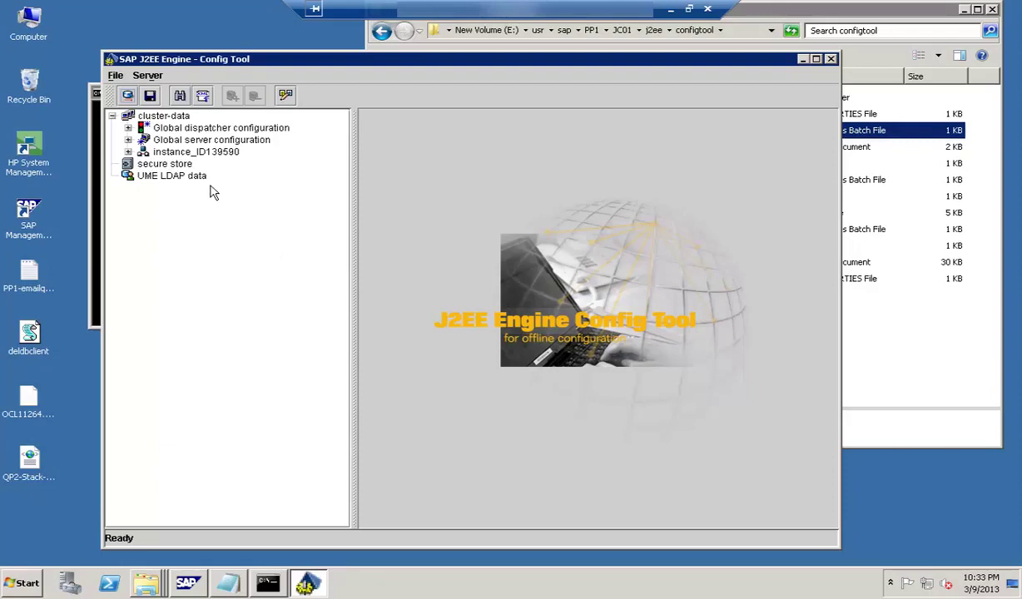
- Look through the cluster-data, global dispatcher, global server, instance and UME LDAP data nodes
click(178, 119)
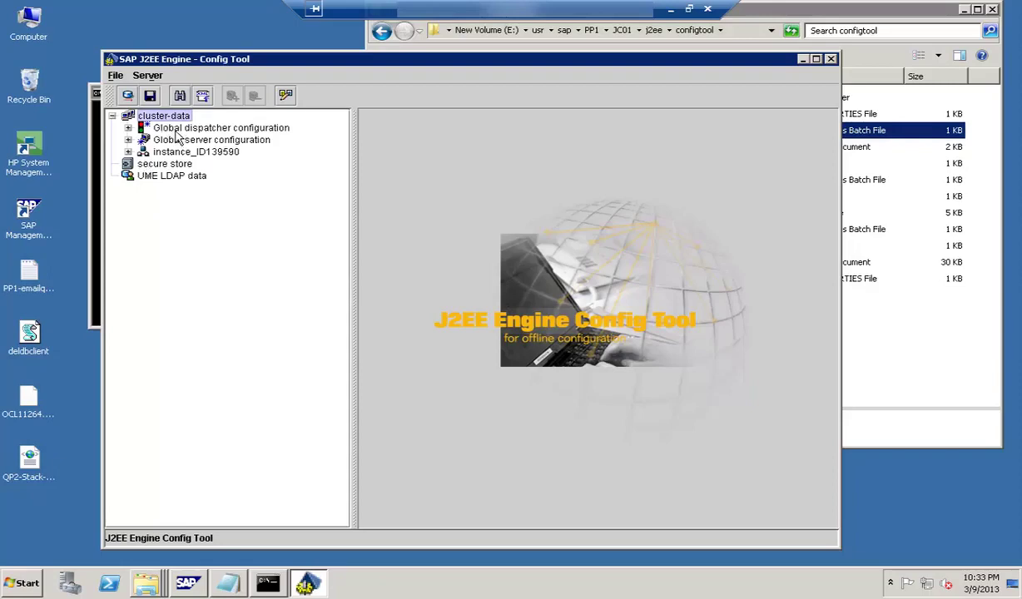
click(175, 129)
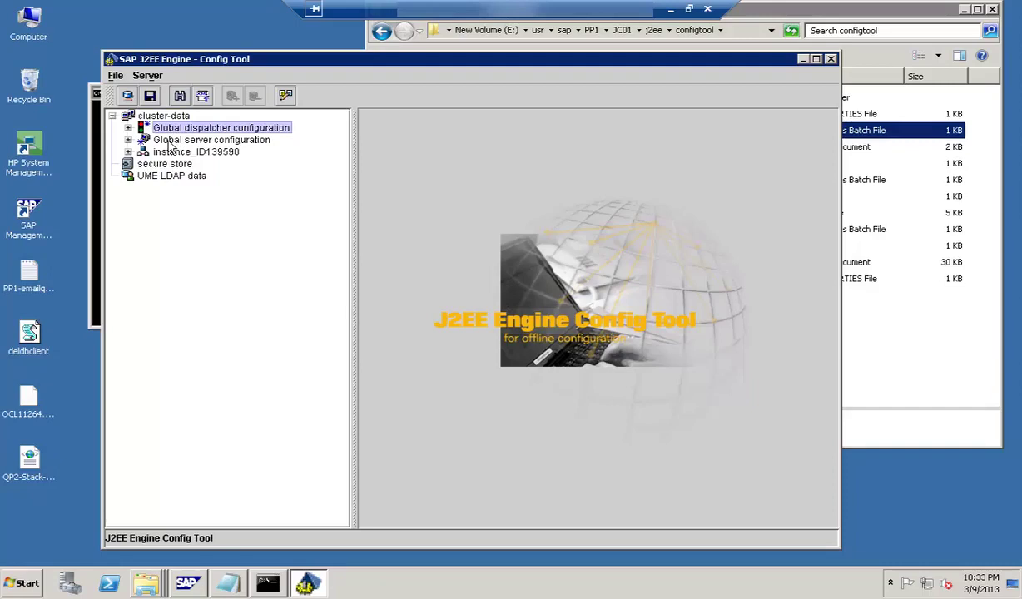
click(167, 140)
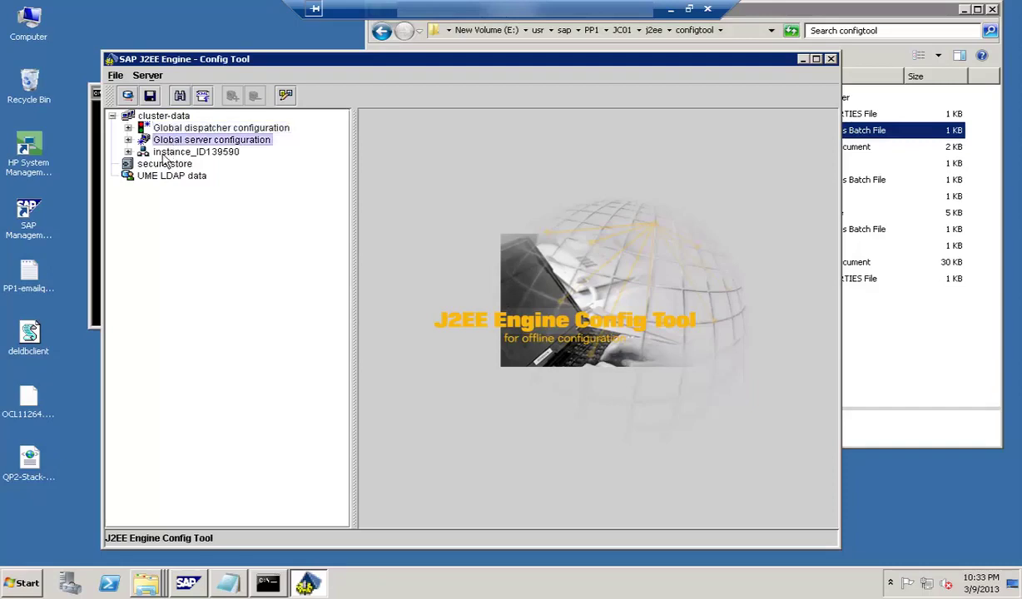
click(166, 153)
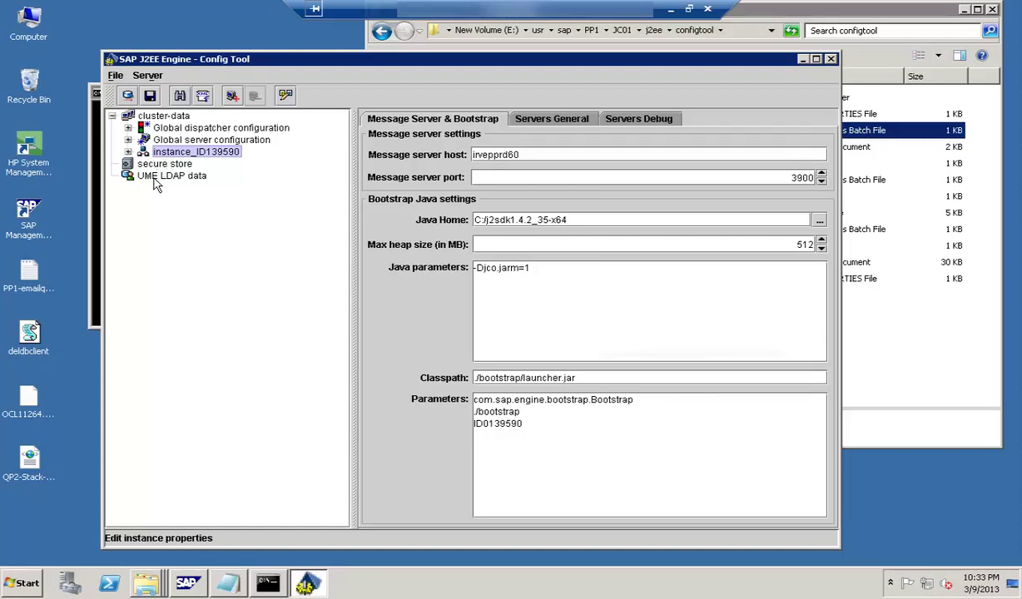
click(156, 177)
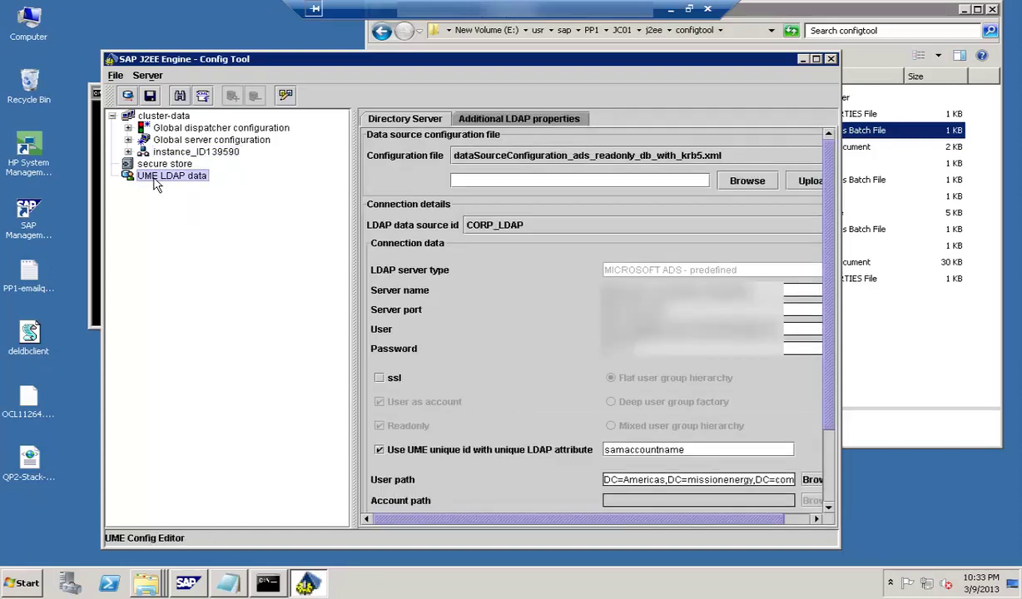
- Examine the secure store's admin host, port and user entries and its JDBC pool class name, URL and user entries
click(165, 165)
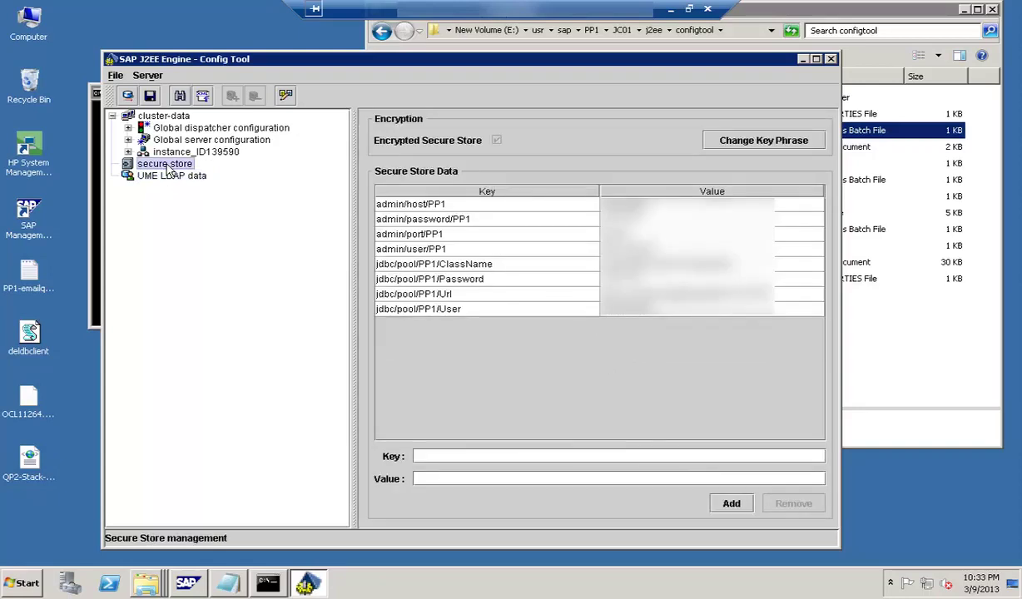
click(401, 210)
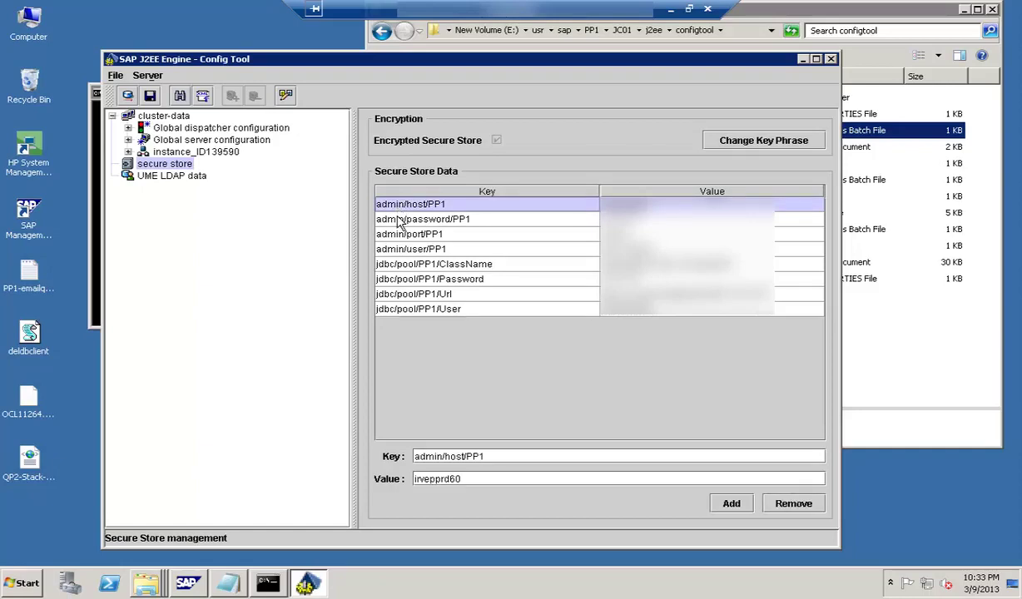
click(394, 237)
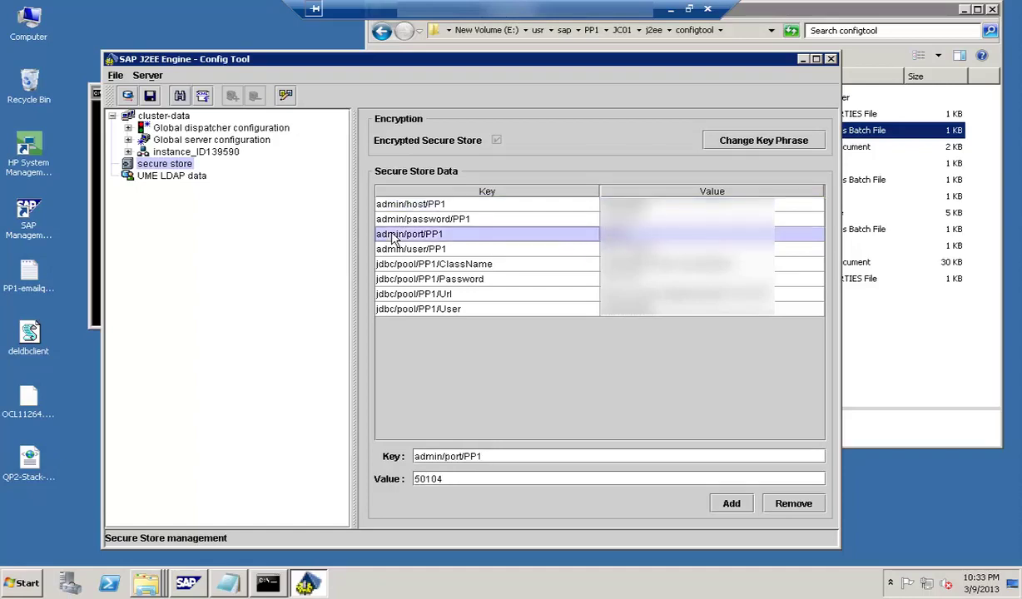
click(403, 252)
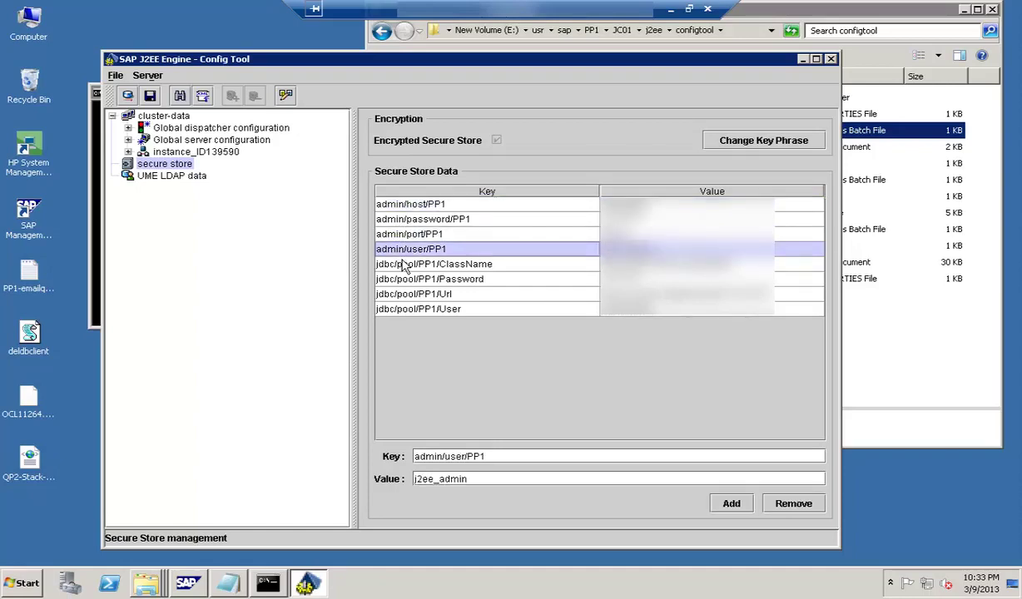
click(404, 266)
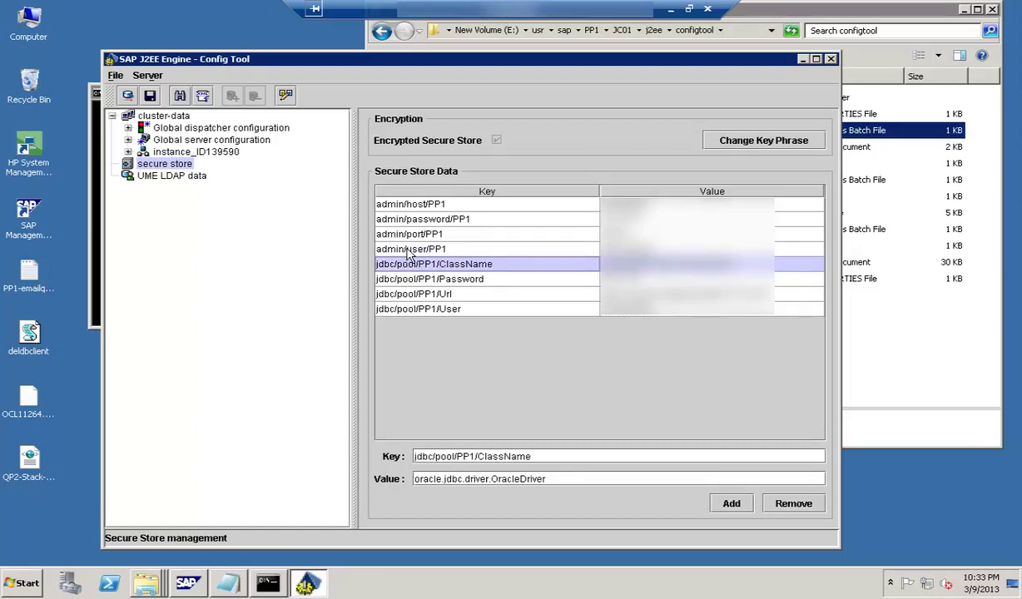
click(409, 296)
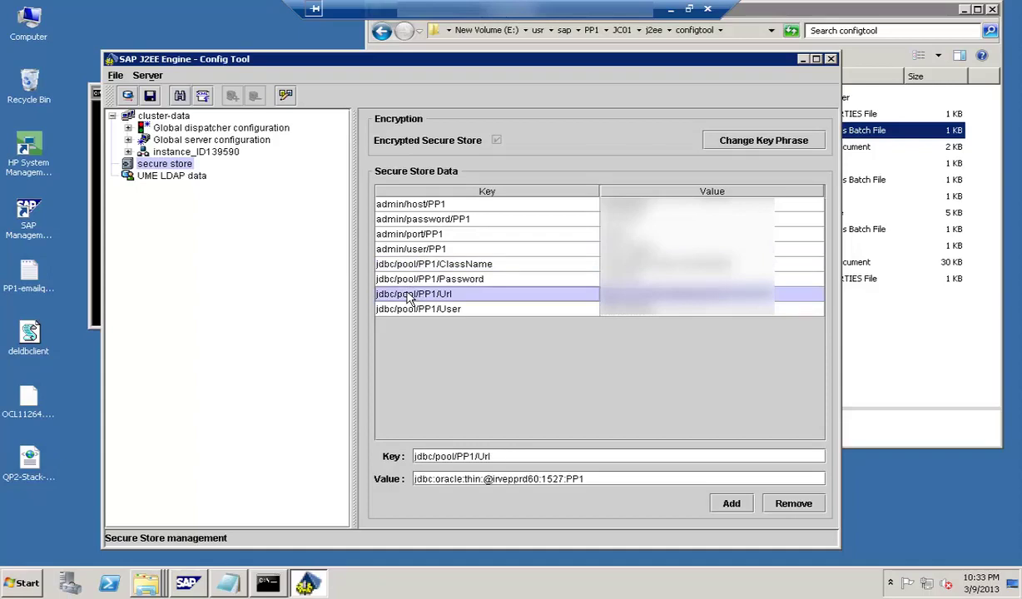
click(411, 315)
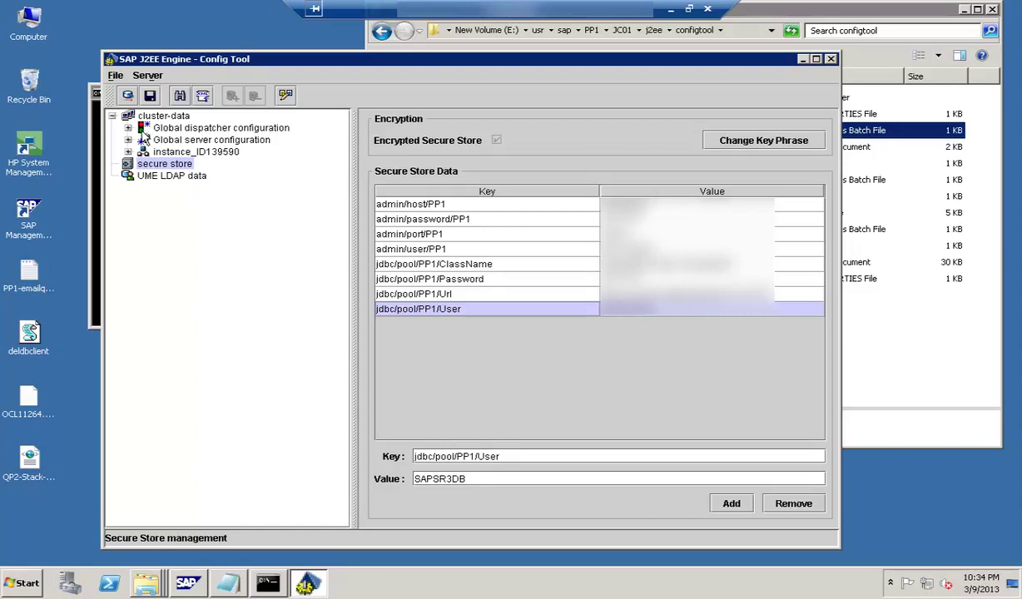
- Review the managers and services under Global dispatcher configuration, then collapse that branch
click(128, 128)
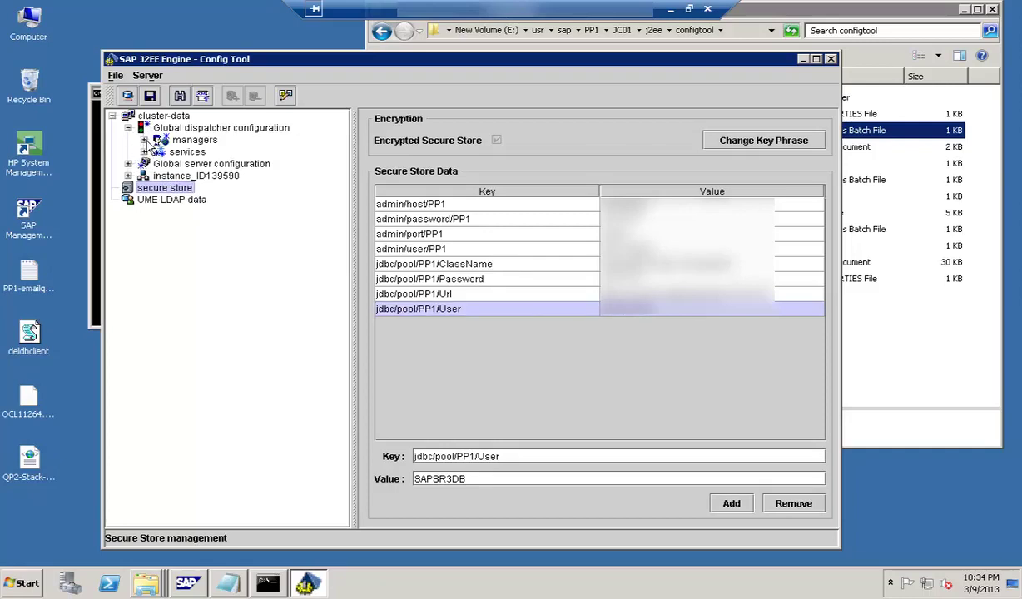
click(145, 140)
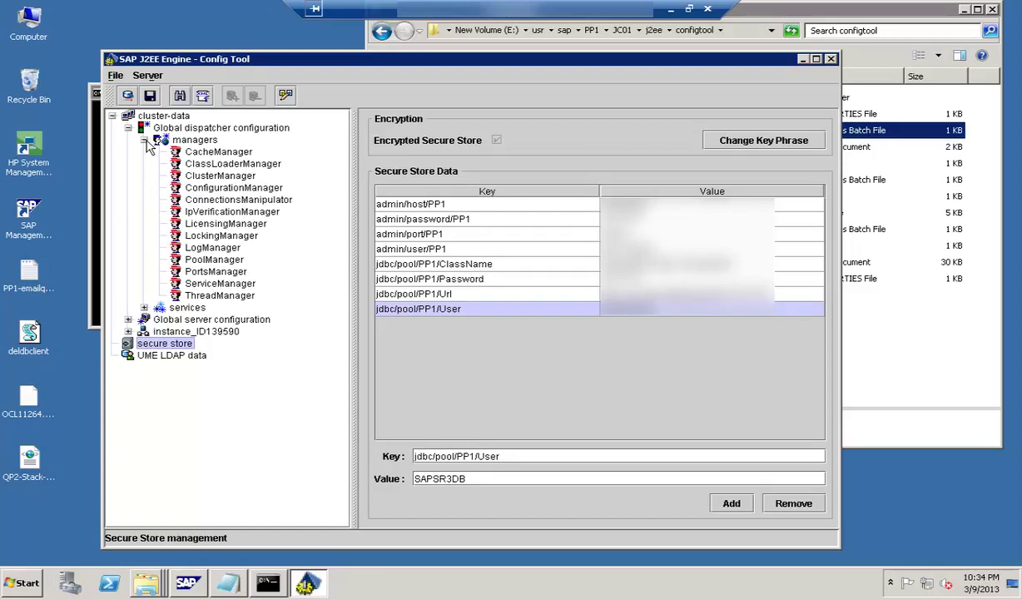
click(144, 308)
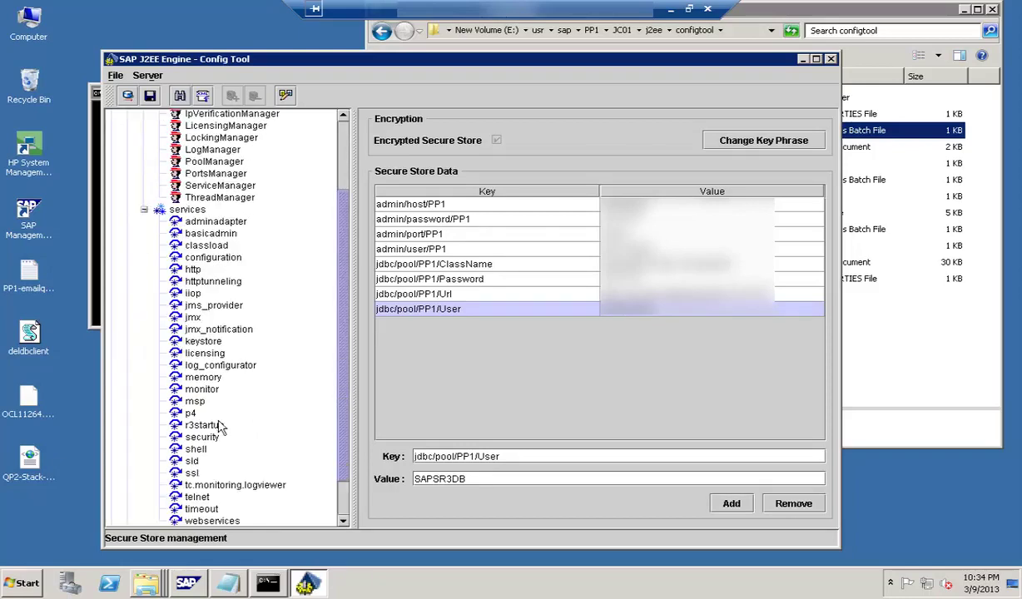
click(346, 169)
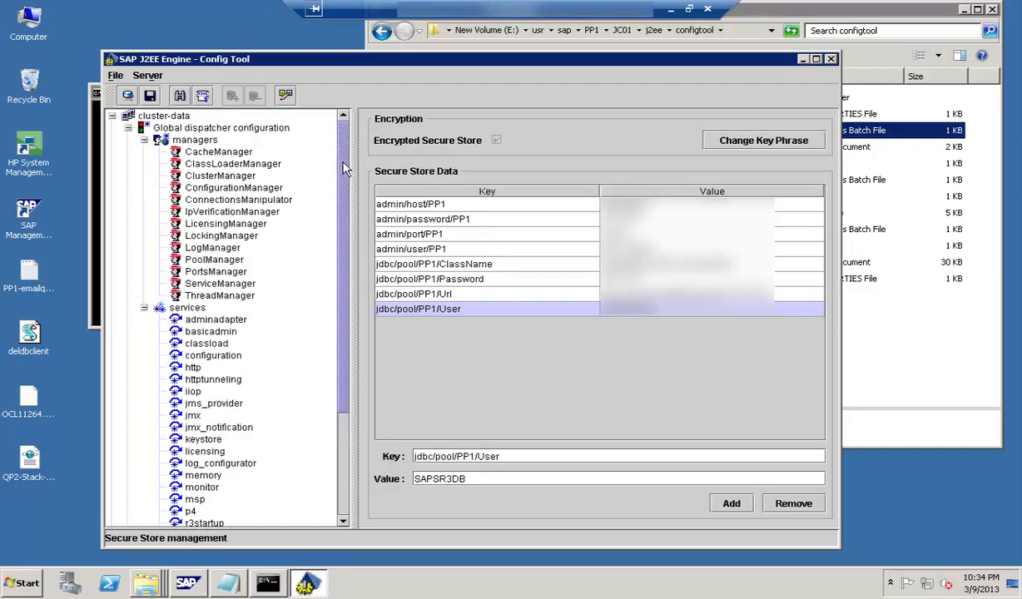
click(143, 140)
click(144, 154)
click(129, 129)
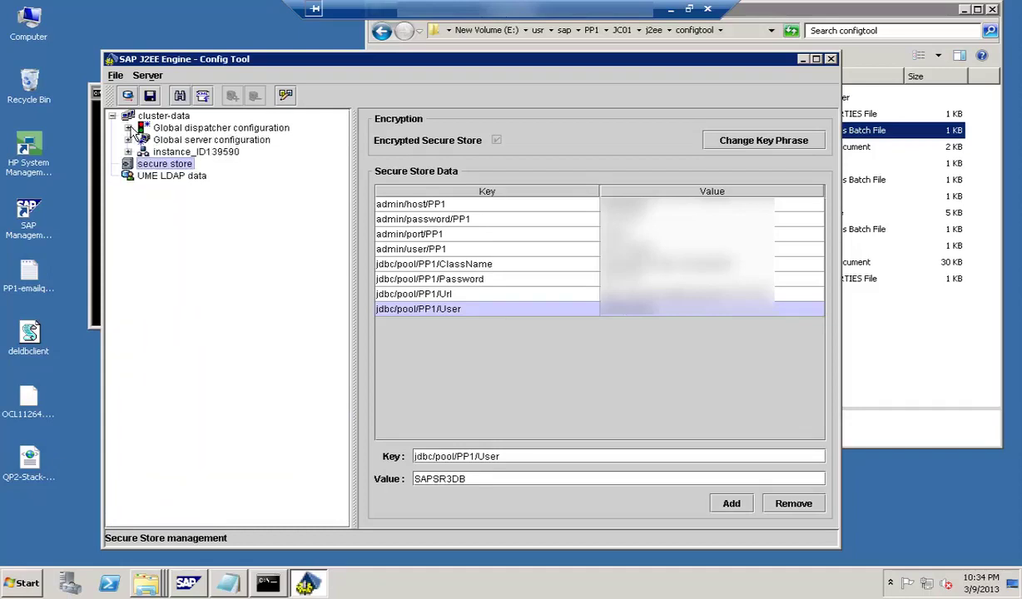
- Review the full list of services under Global server configuration and collapse the services branch
click(129, 140)
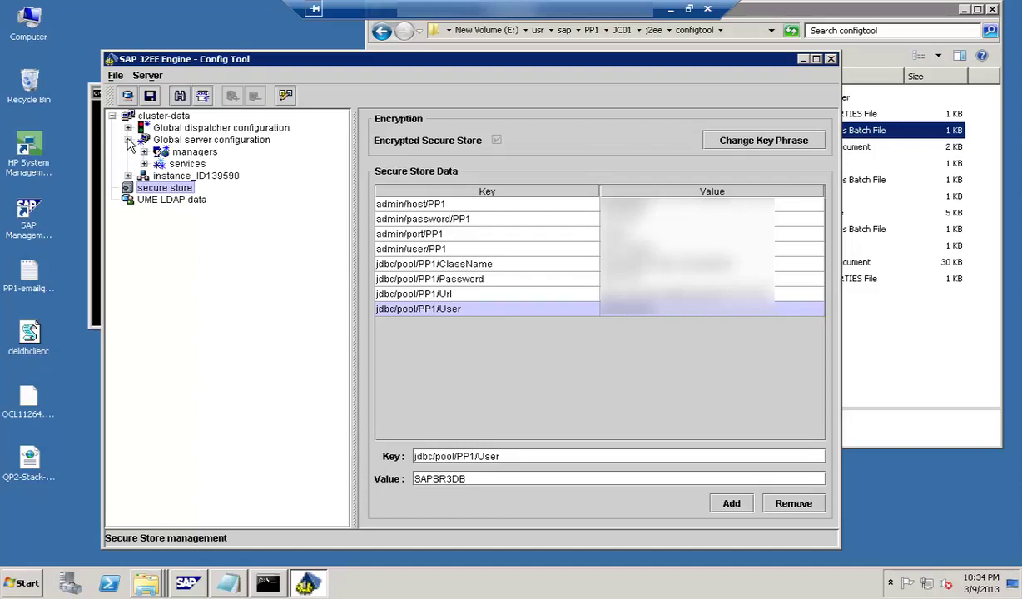
click(145, 165)
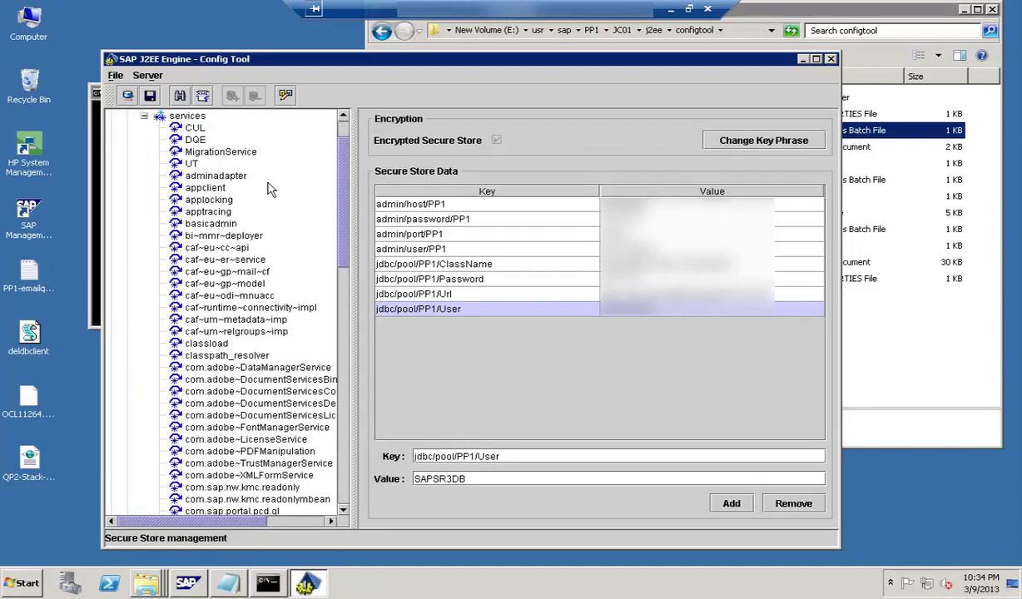
scroll(346, 158, up, 1)
scroll(346, 158, up, 3)
drag(346, 154, 315, 420)
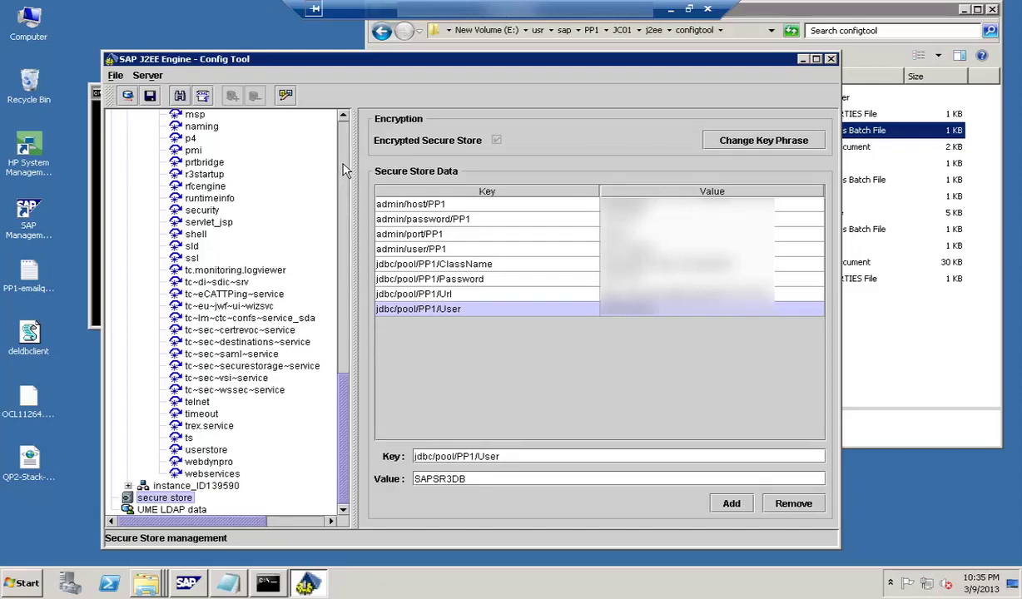
scroll(343, 170, up, 20)
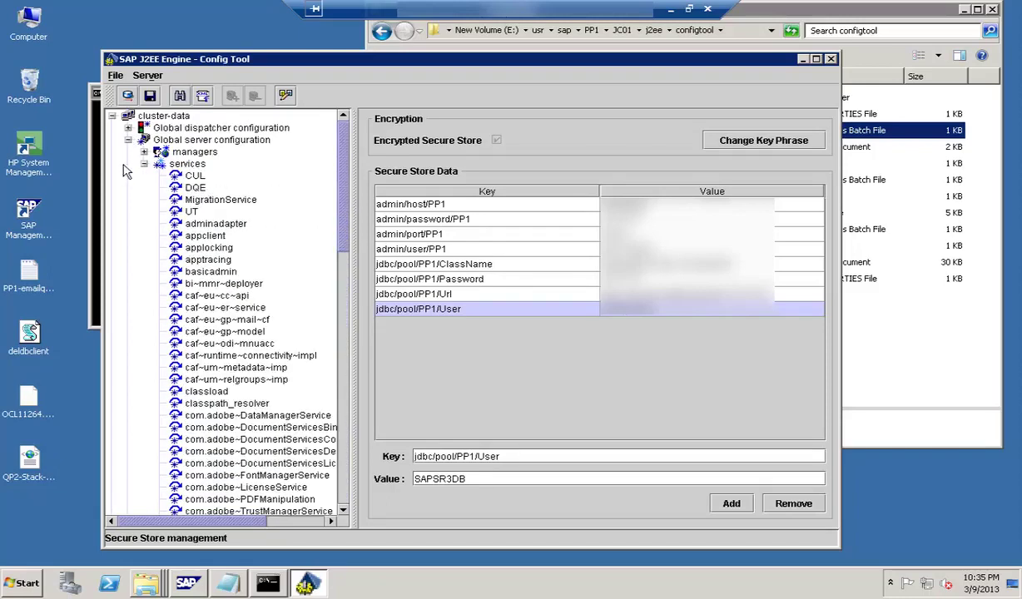
click(144, 164)
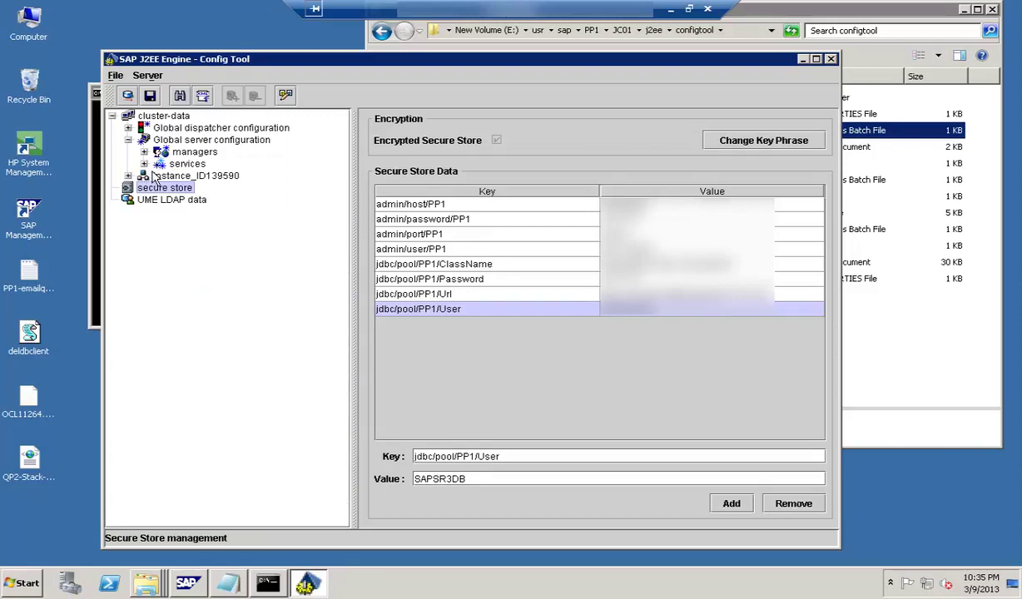
- Examine the message server, bootstrap and general server Java settings of instance_ID139590, and return to the secure store
click(165, 177)
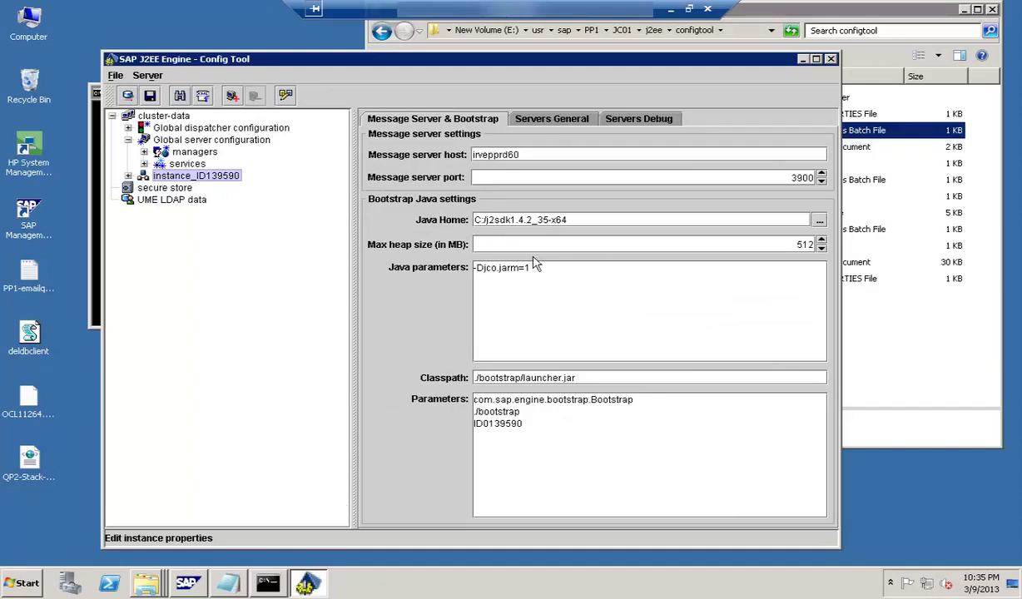
click(542, 119)
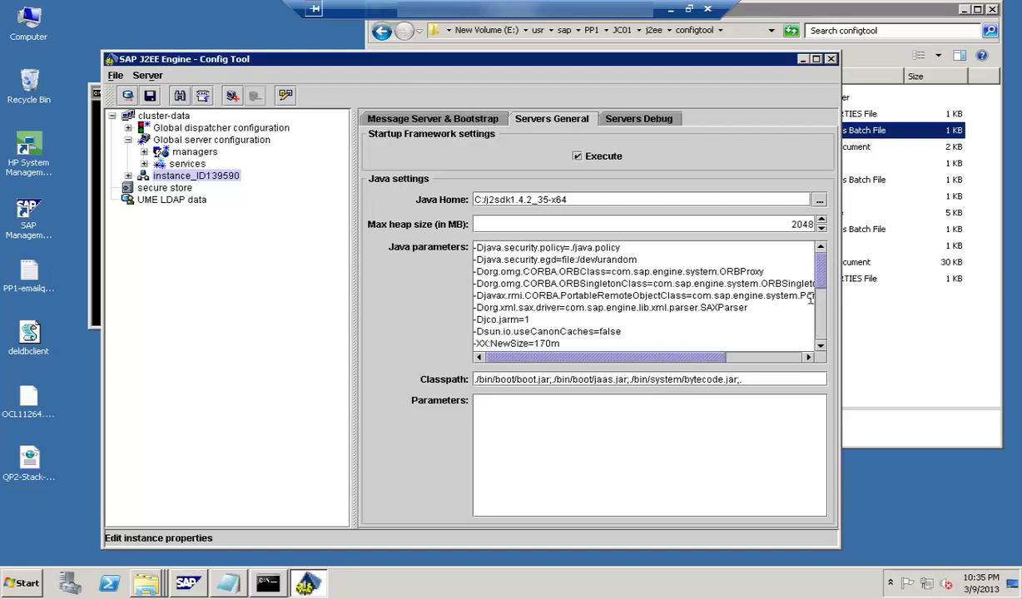
click(821, 328)
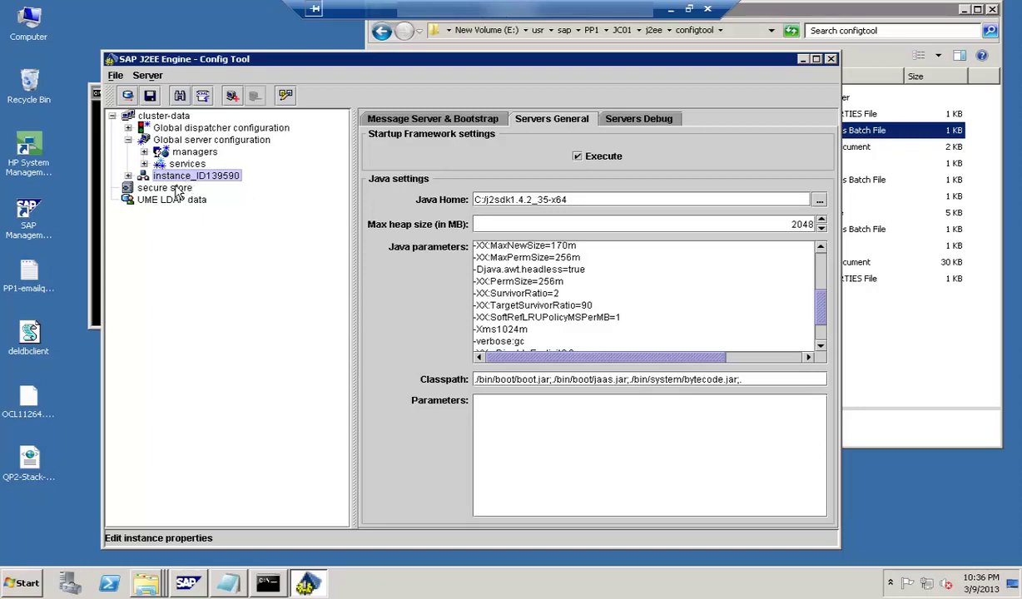
click(173, 190)
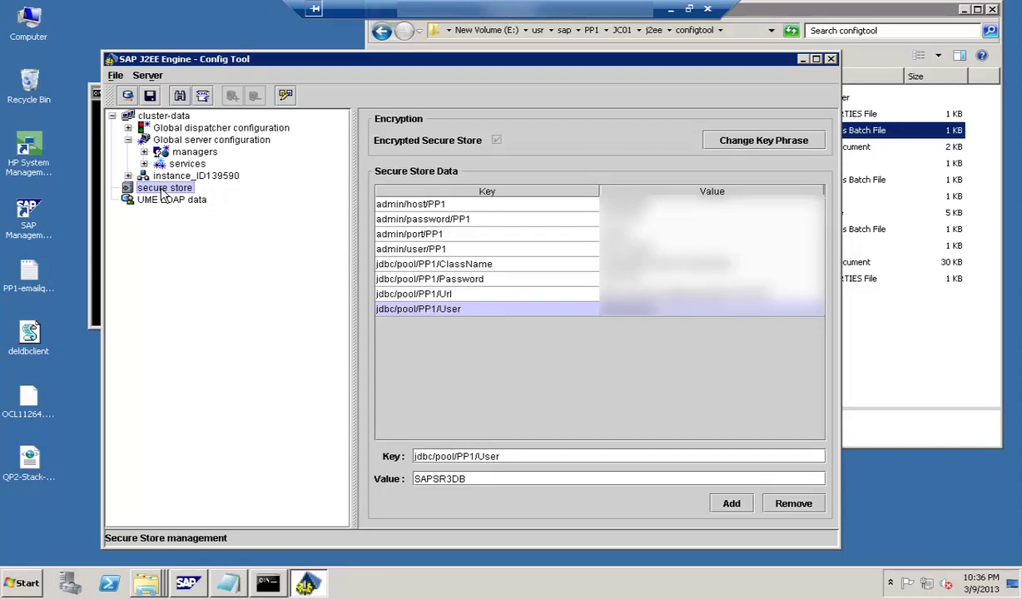
- Look at the SLD configuration in the Configuration Editor and close the Config Tool
click(115, 76)
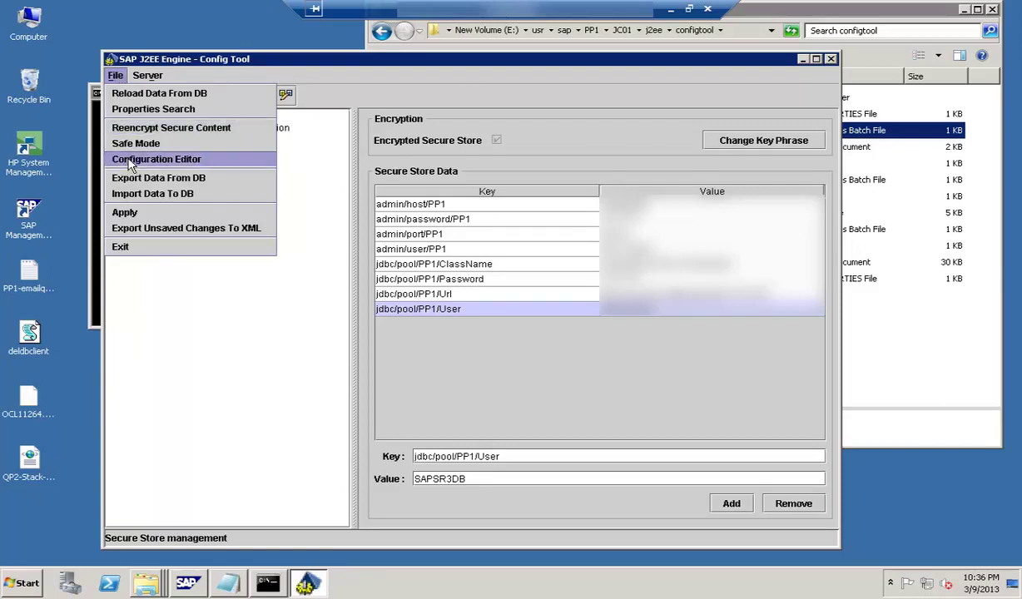
click(130, 160)
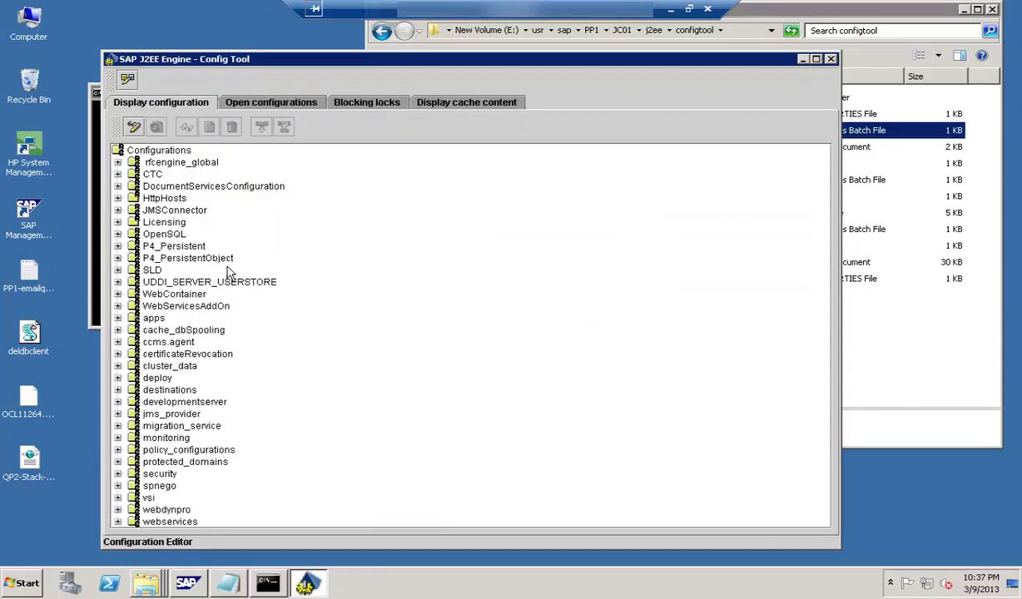
click(118, 270)
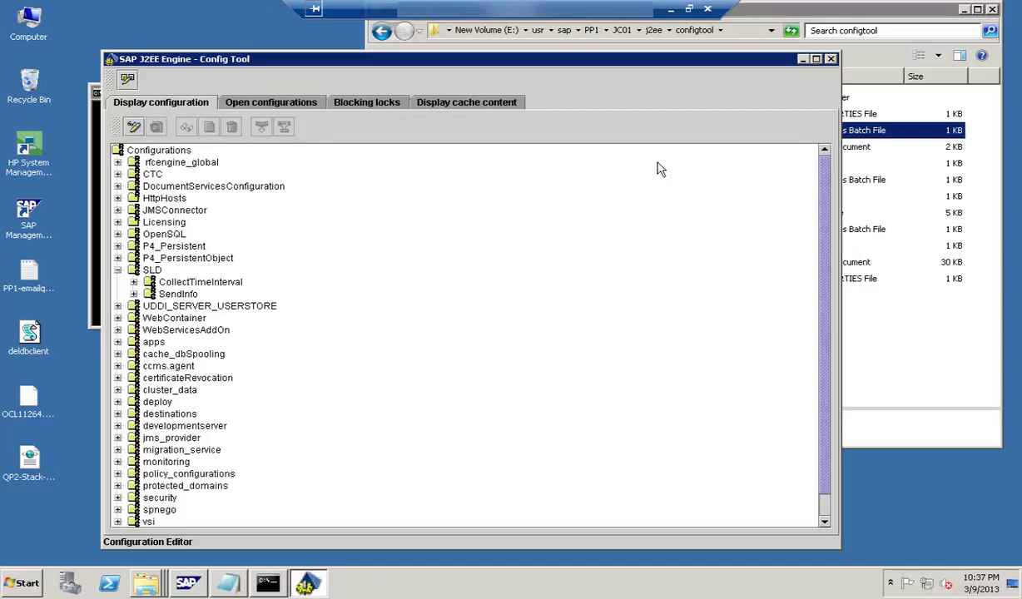
click(830, 59)
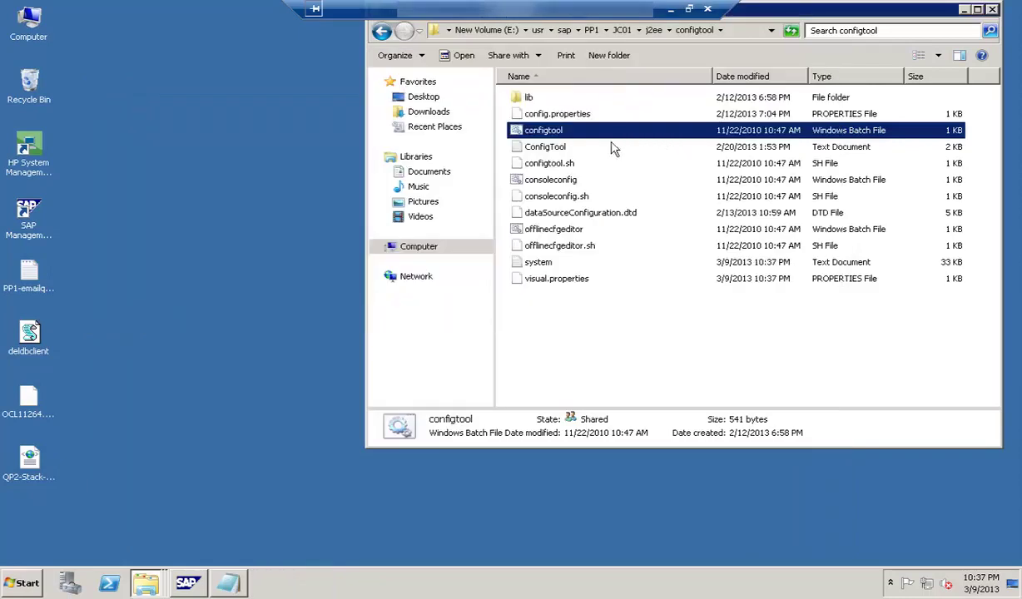
- Locate the offlinecfgeditor batch file and the offlinecfgeditor.sh file in the configtool folder
right_click(559, 135)
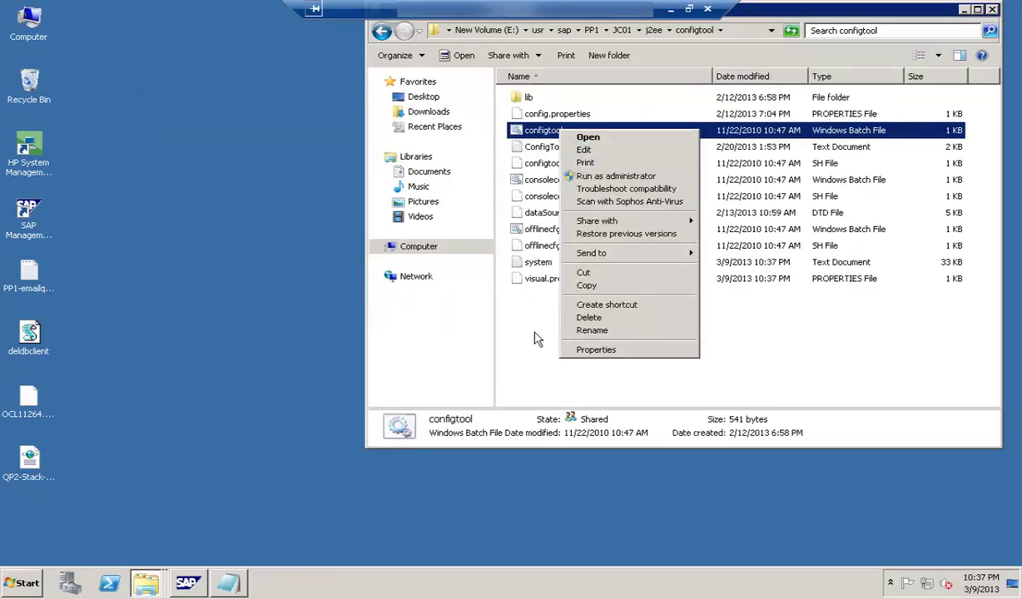
click(533, 243)
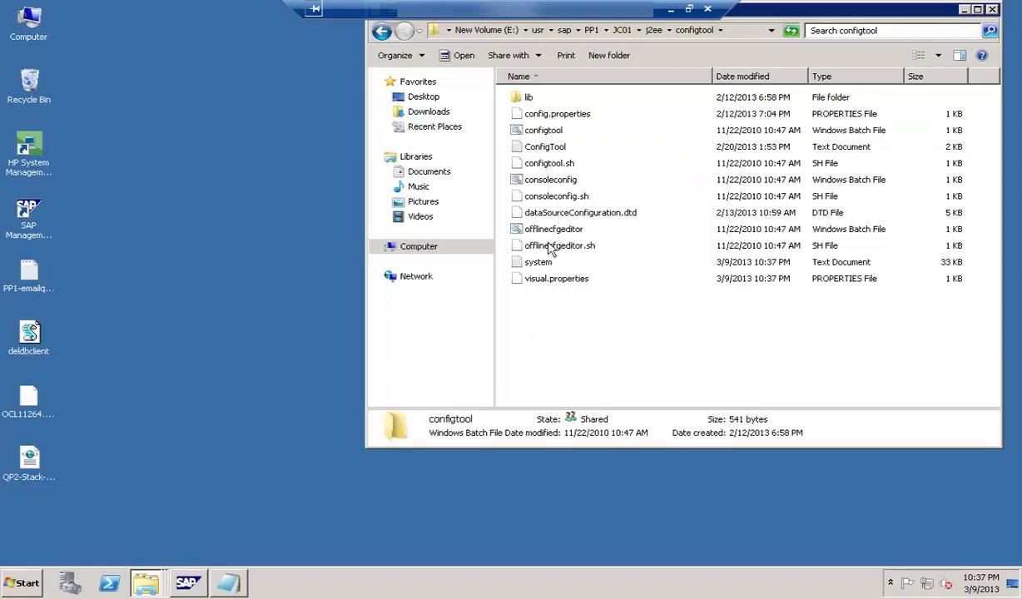
click(546, 233)
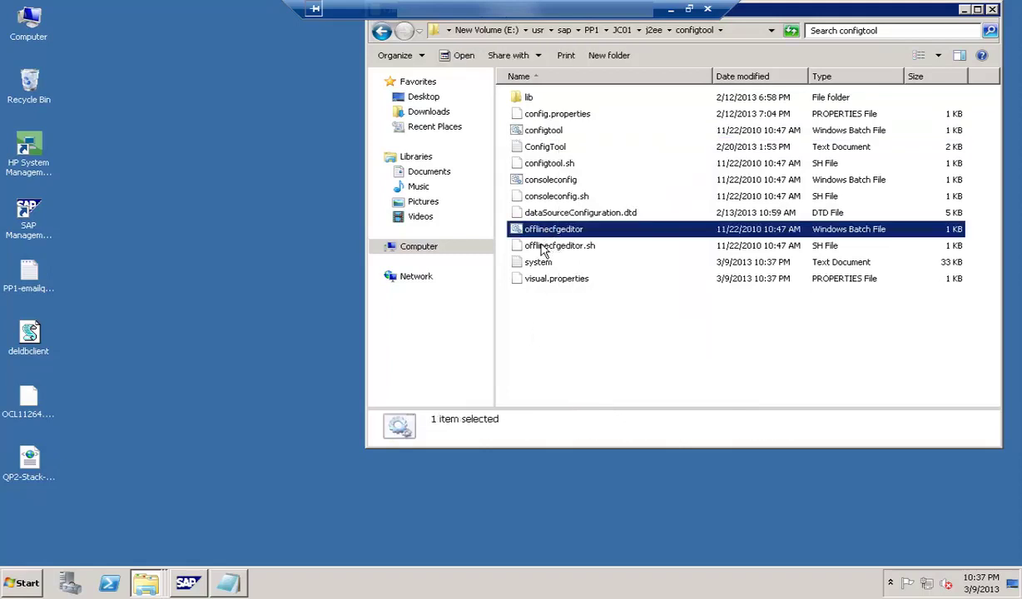
click(542, 247)
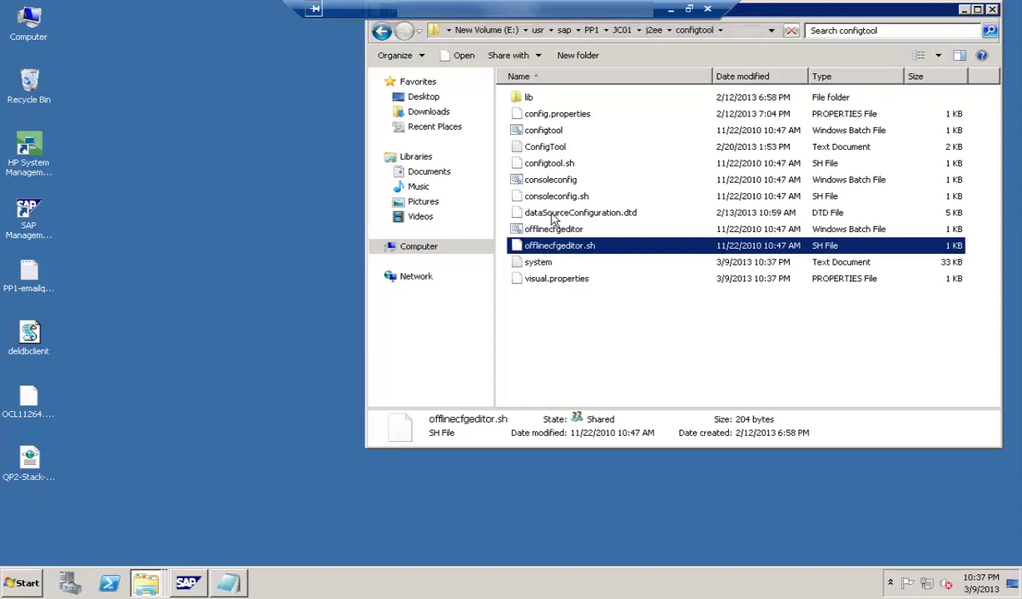
- Relaunch the configtool batch file as administrator and connect with the default DB settings
click(542, 134)
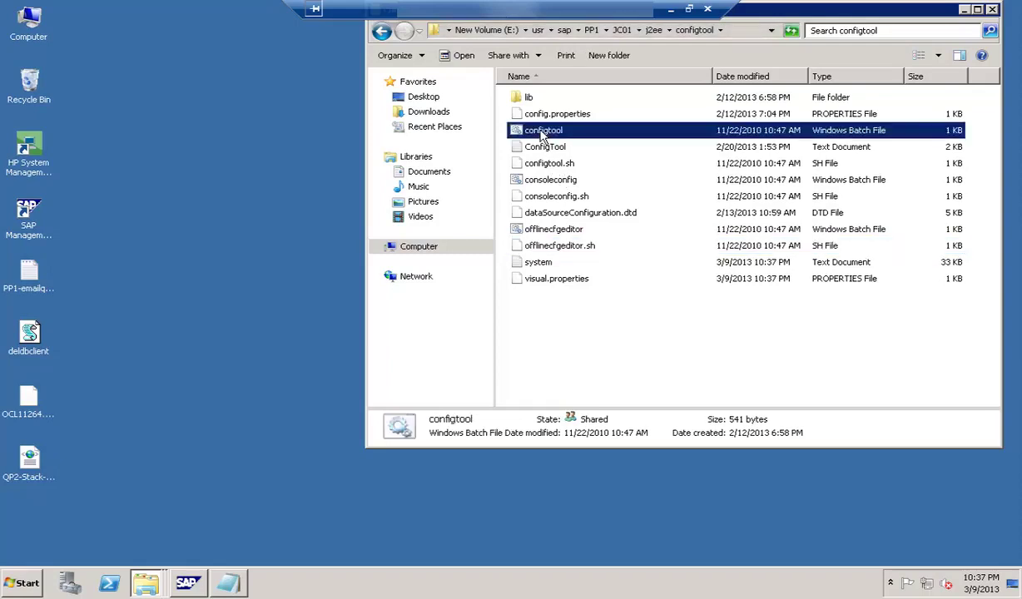
right_click(542, 133)
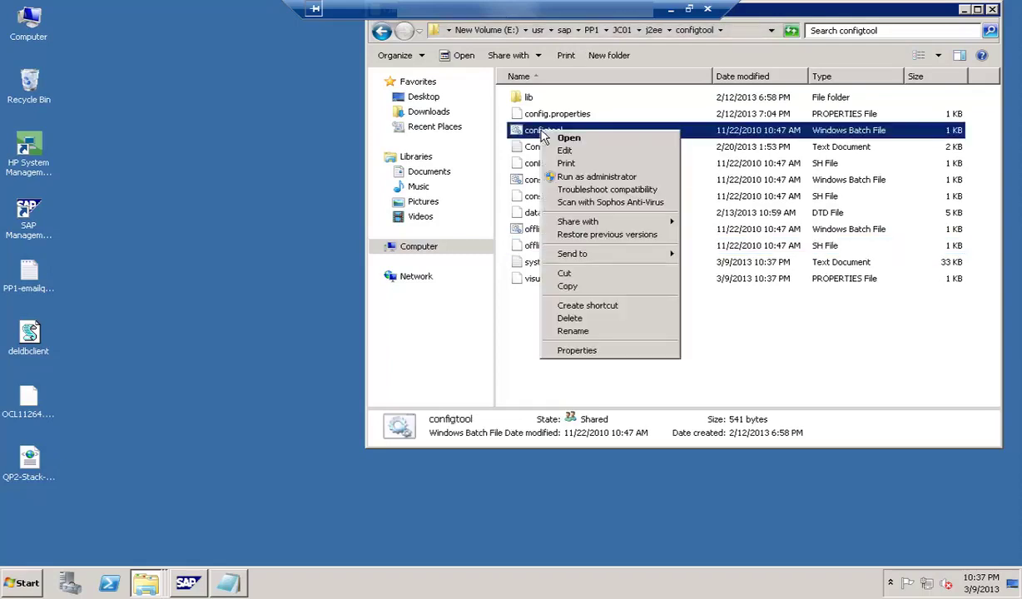
click(591, 177)
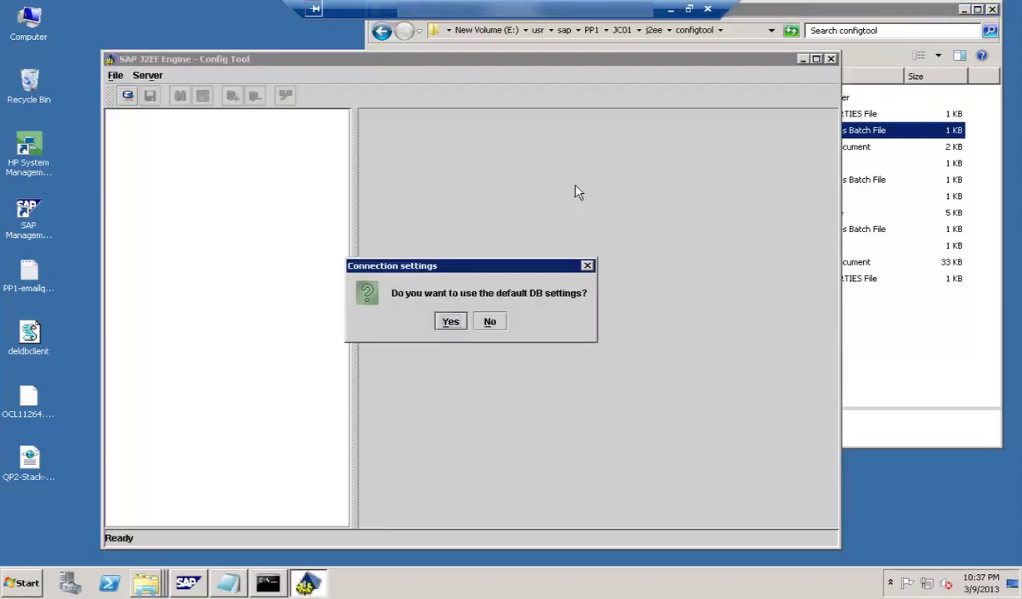
click(450, 323)
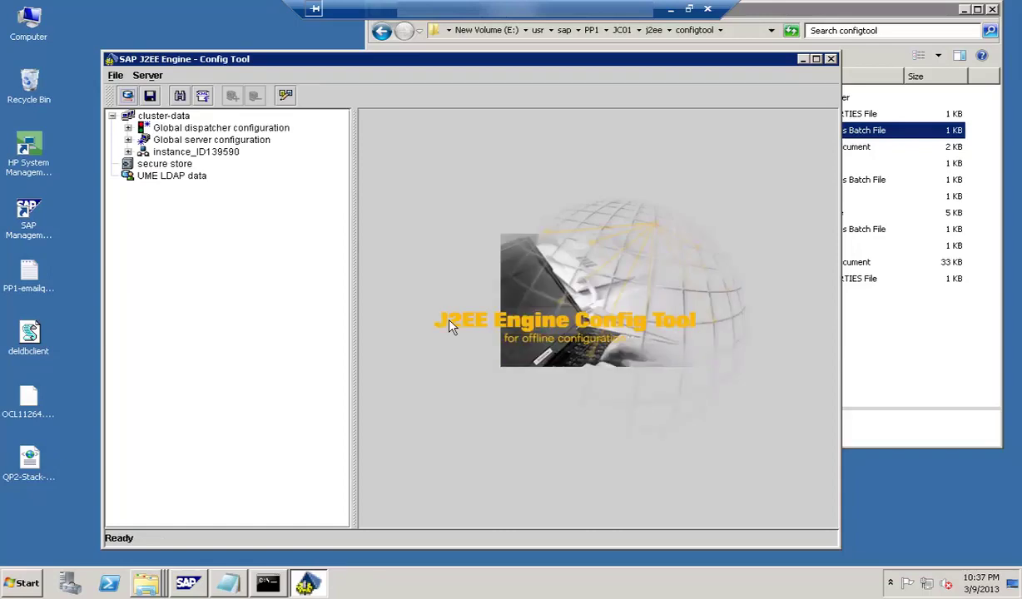
- Examine the UME LDAP data's directory server connection details and its additional LDAP properties
click(176, 177)
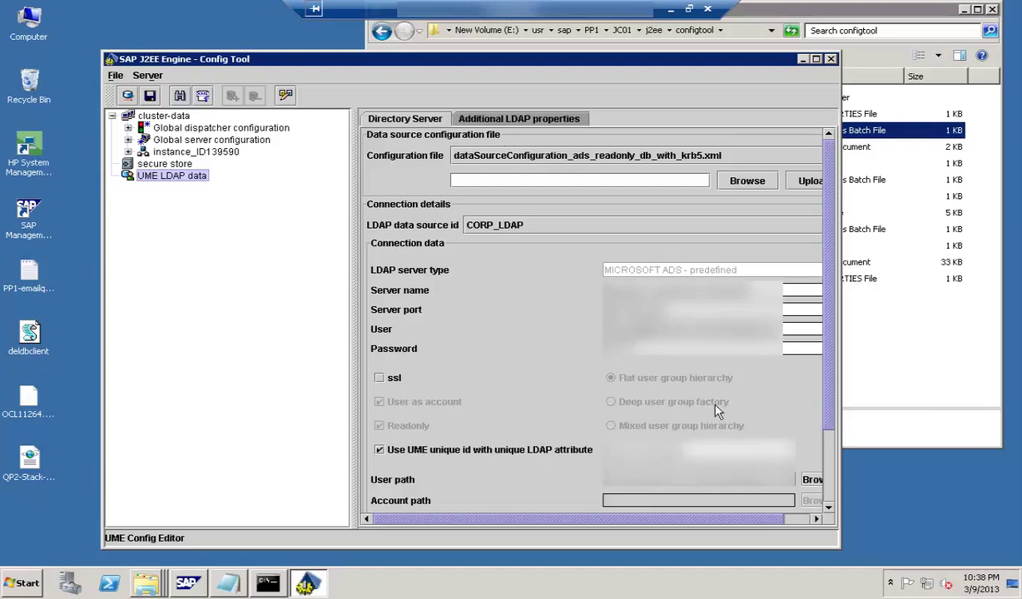
click(828, 472)
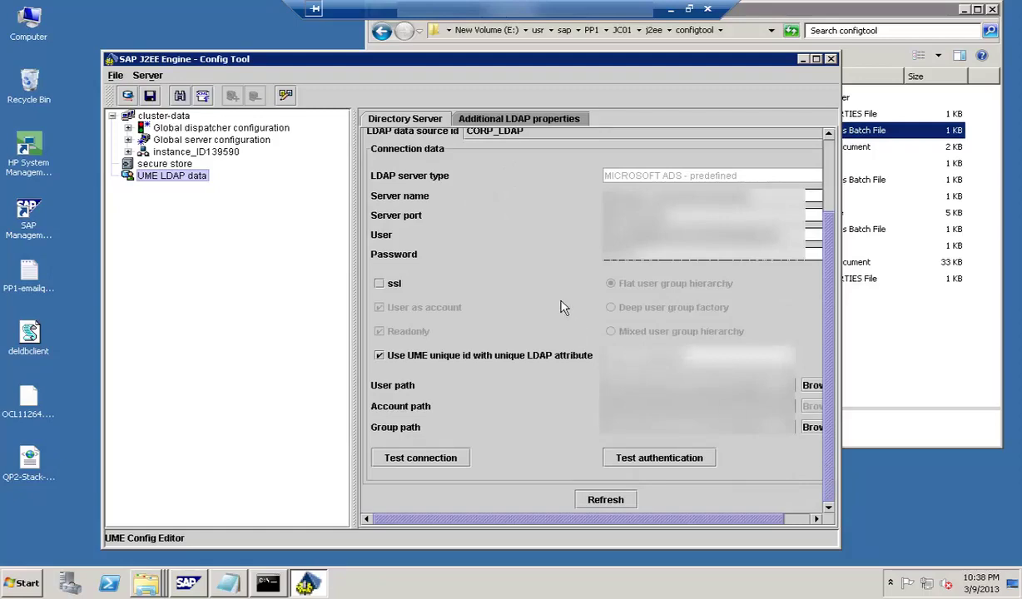
click(495, 120)
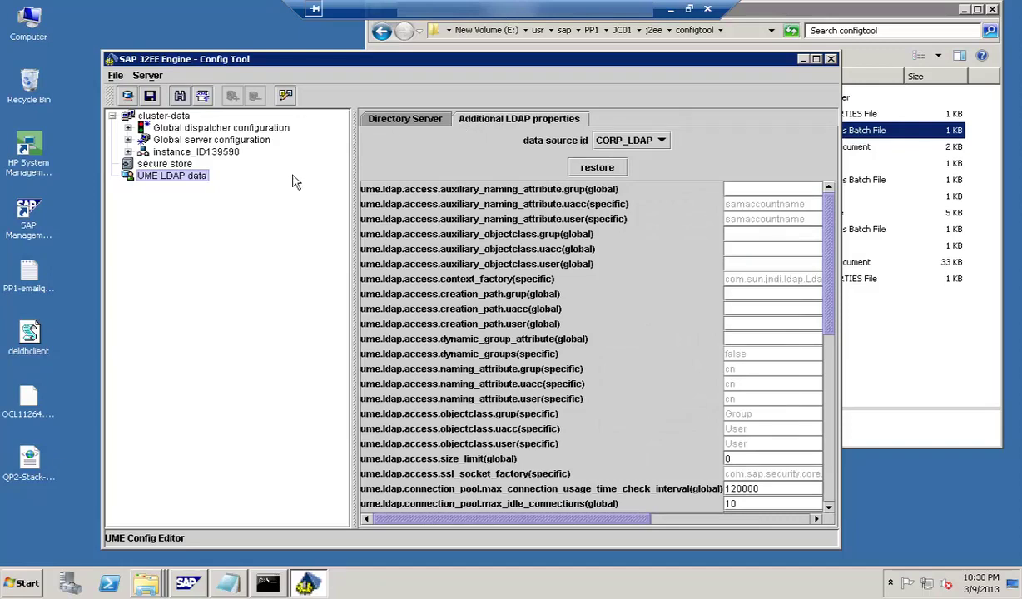
- Display the global properties of the http service under Global dispatcher configuration
click(178, 120)
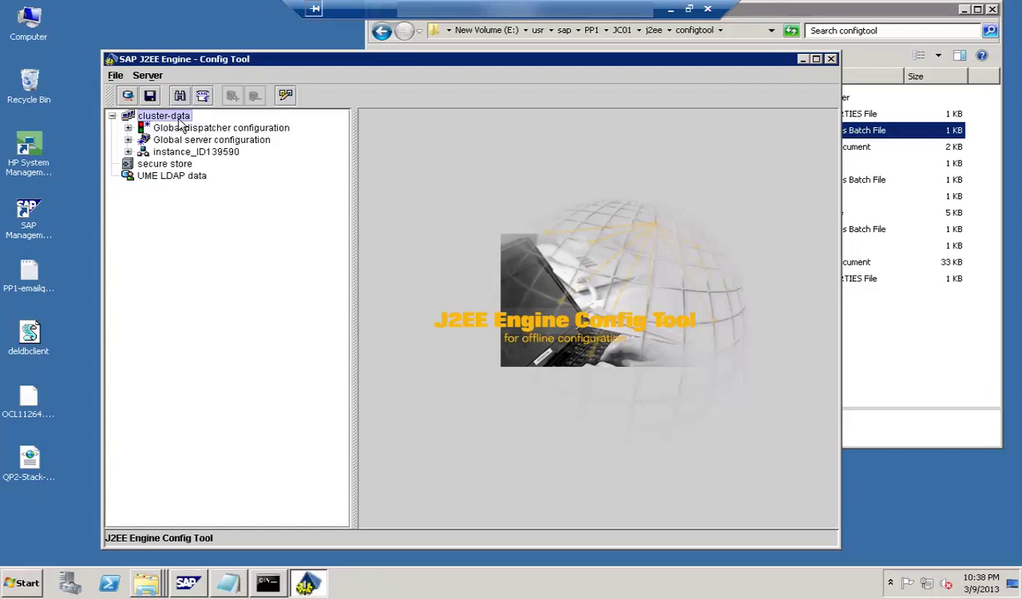
click(182, 130)
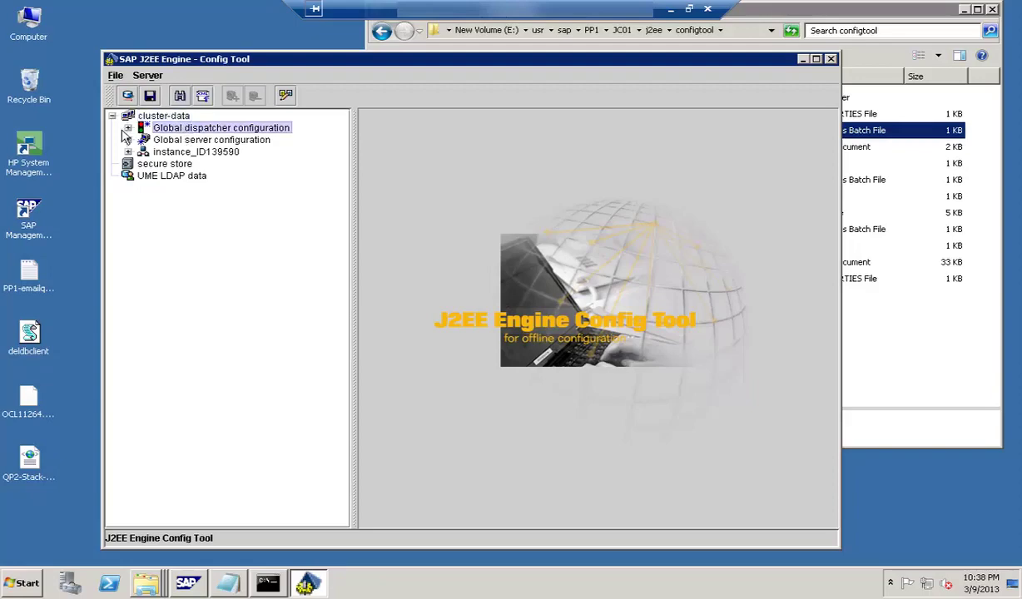
click(128, 129)
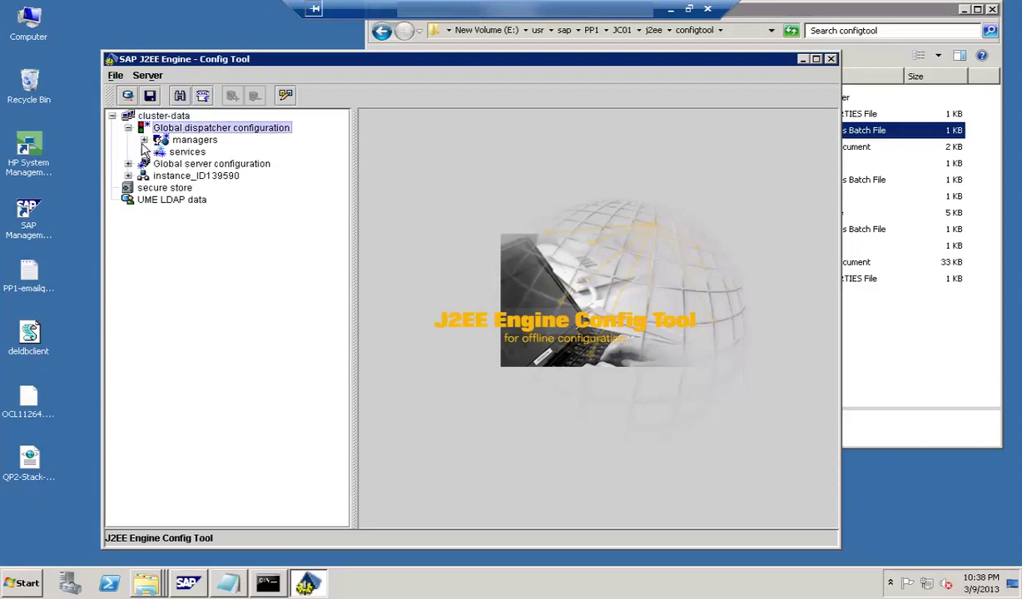
click(144, 153)
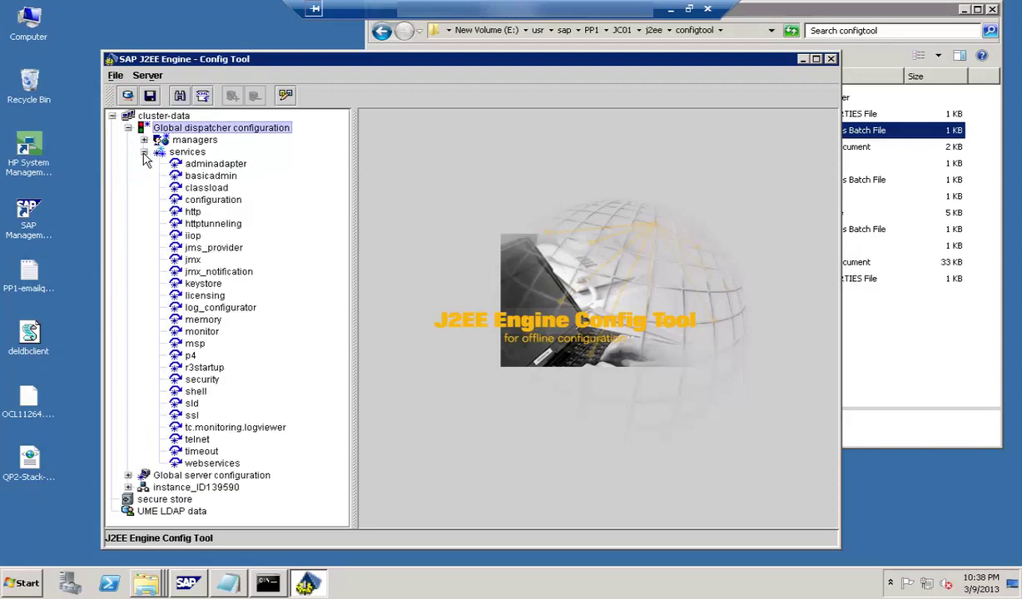
click(193, 214)
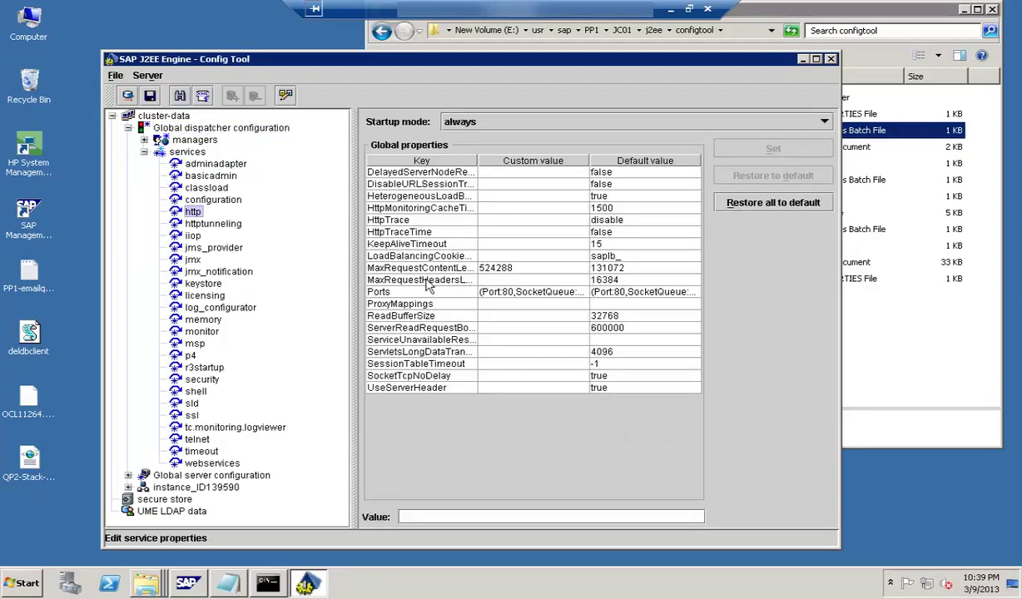
- Inspect the http service's KeepAliveTimeout, HttpTrace, load balancing cookie and maximum request content length properties, and collapse Global dispatcher configuration
click(429, 250)
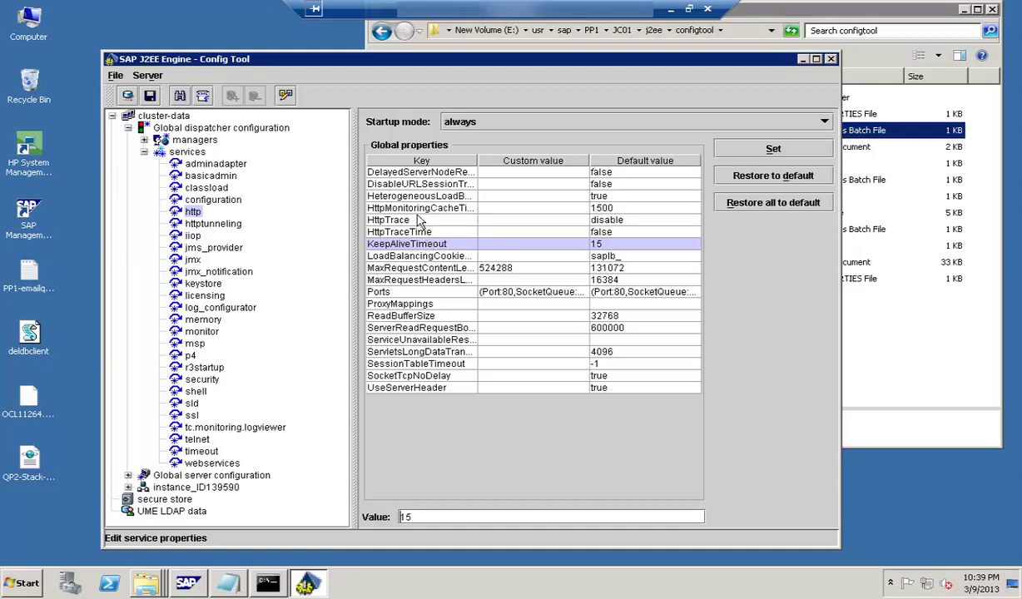
click(420, 220)
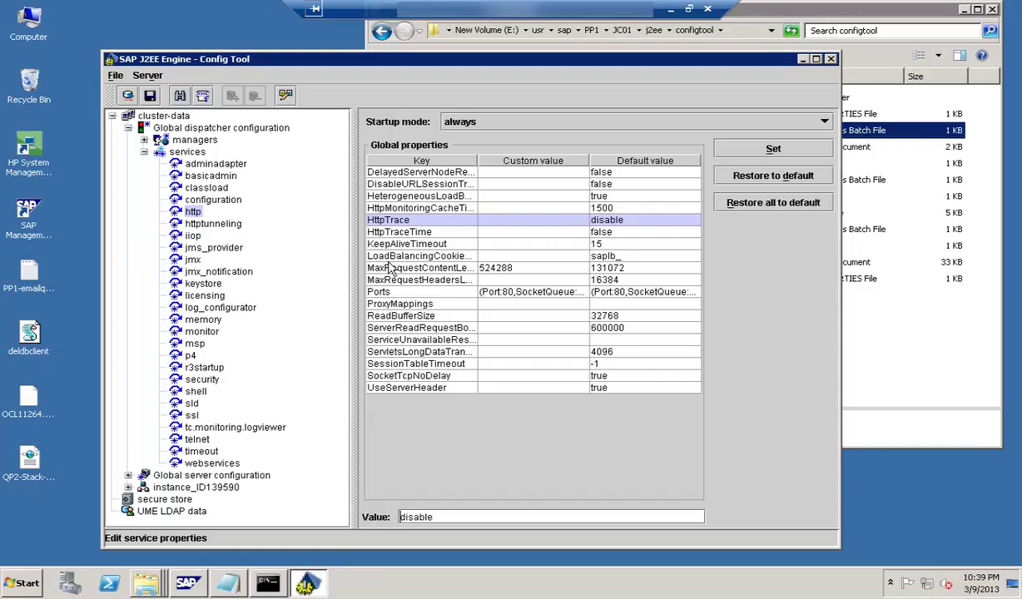
click(388, 260)
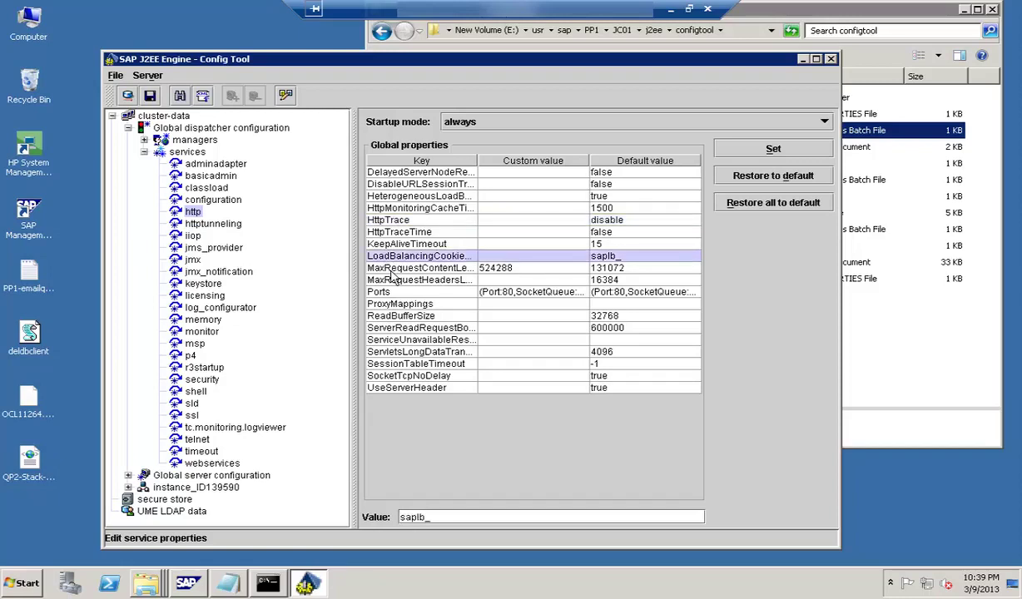
click(390, 271)
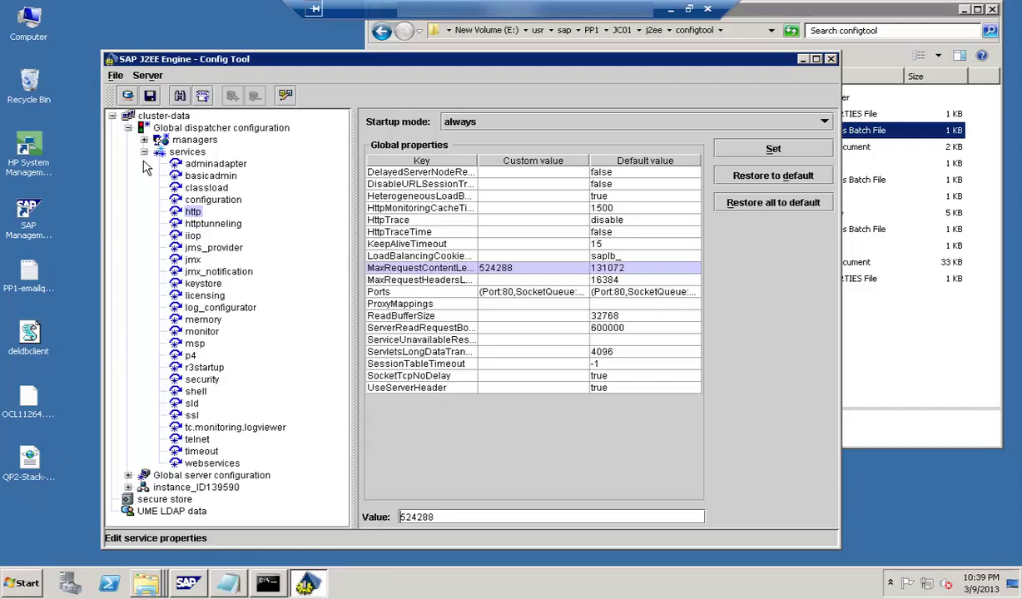
click(127, 128)
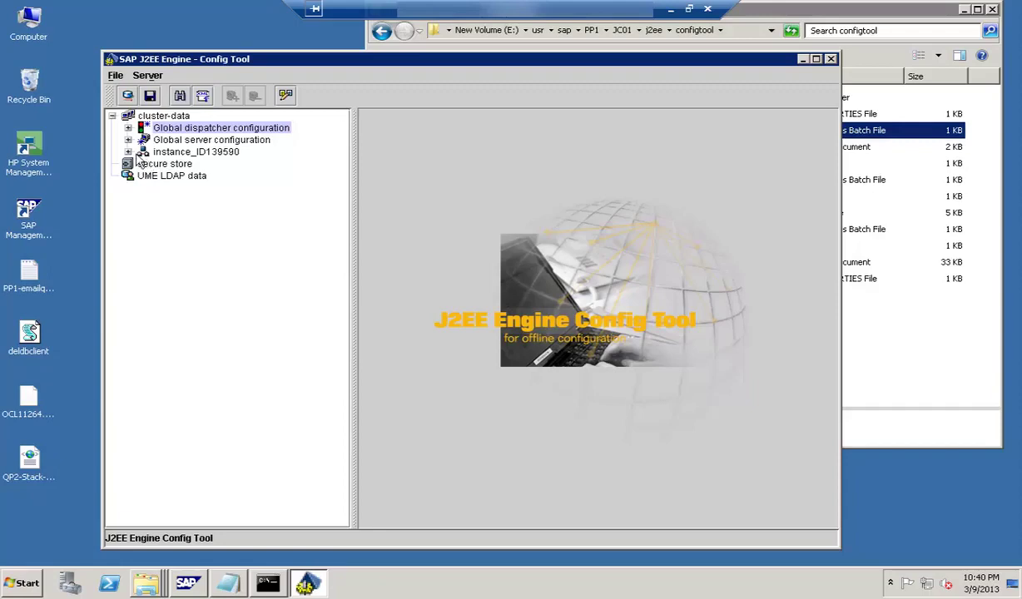
- Expand instance_ID139590 and both of its server nodes, and list the services of server_ID13959050
click(128, 152)
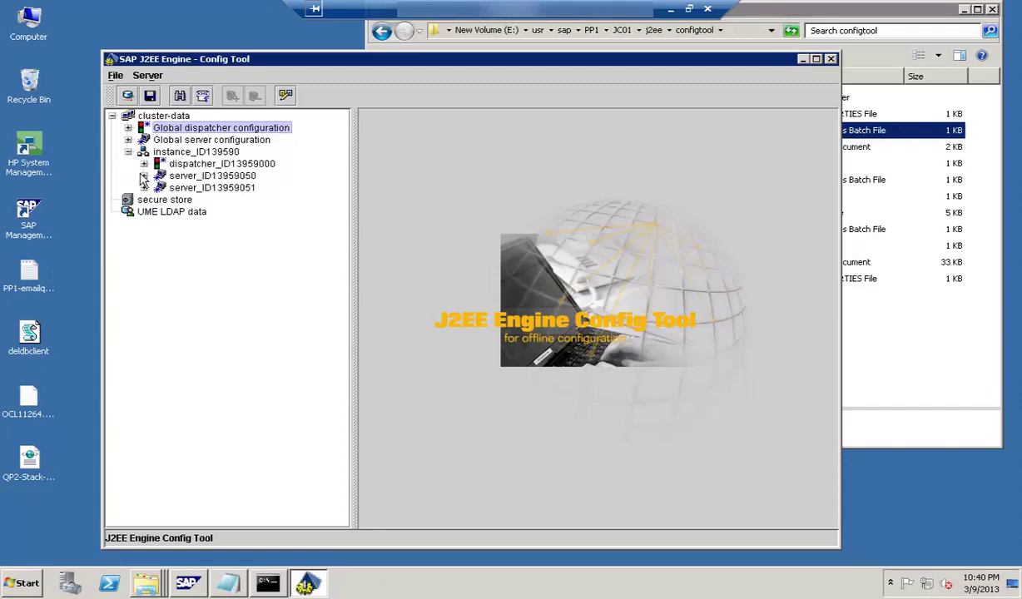
click(144, 188)
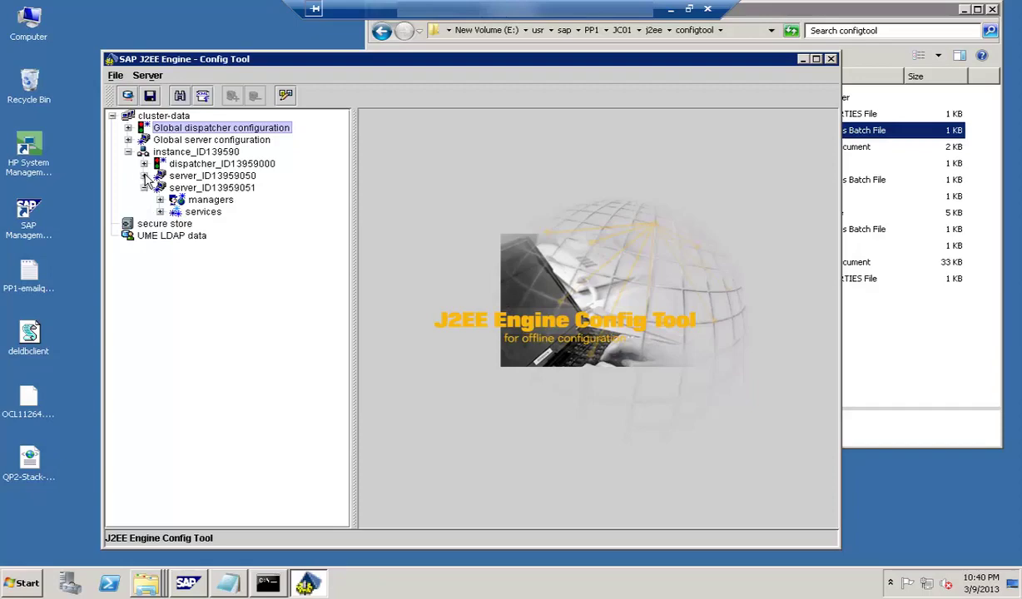
click(145, 176)
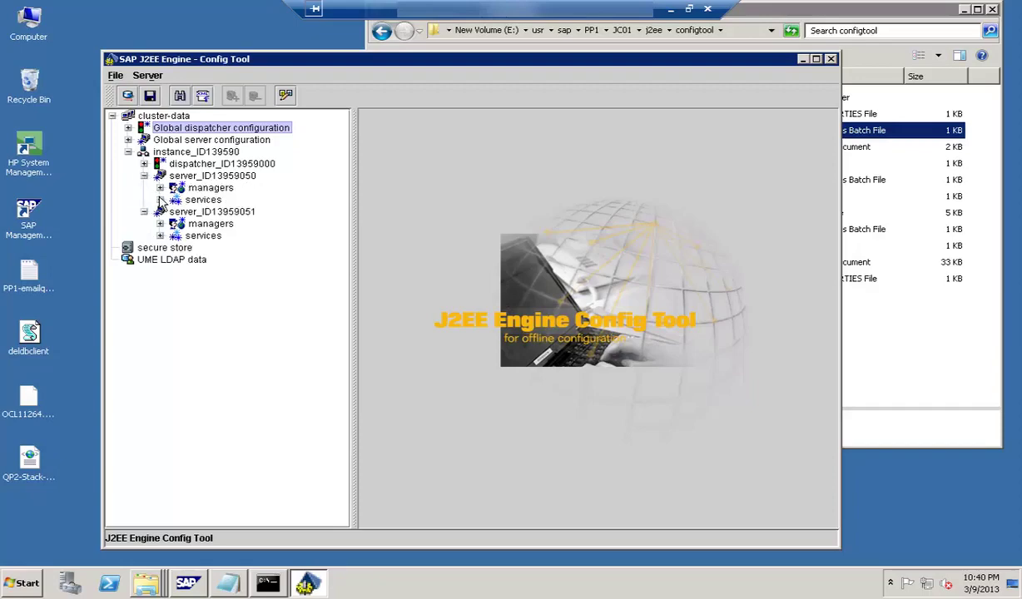
click(160, 200)
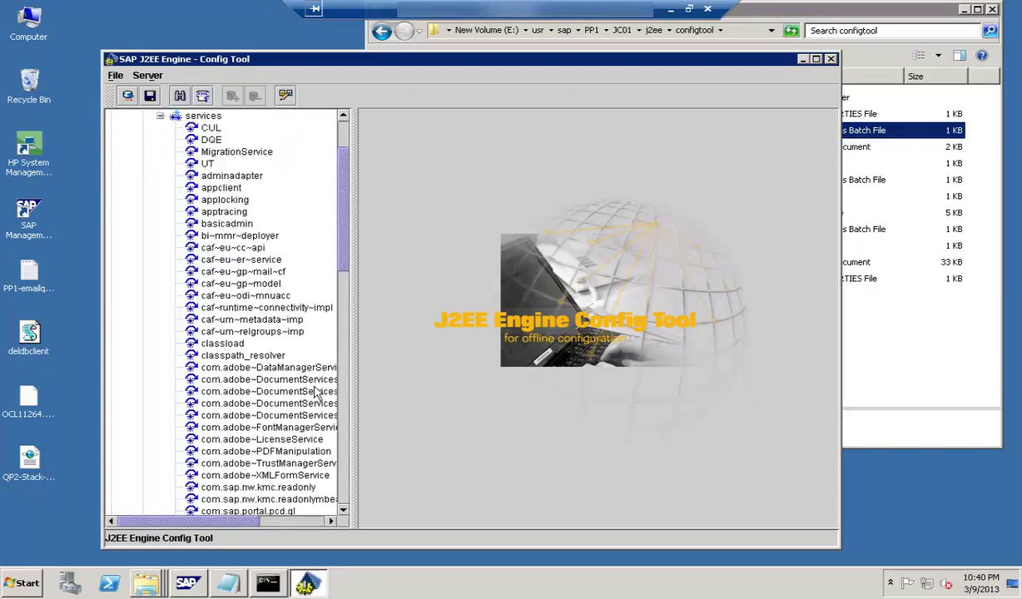
- Display the startup mode and properties of the sld service under server_ID13959050, and close the Config Tool
click(343, 383)
drag(340, 377, 341, 434)
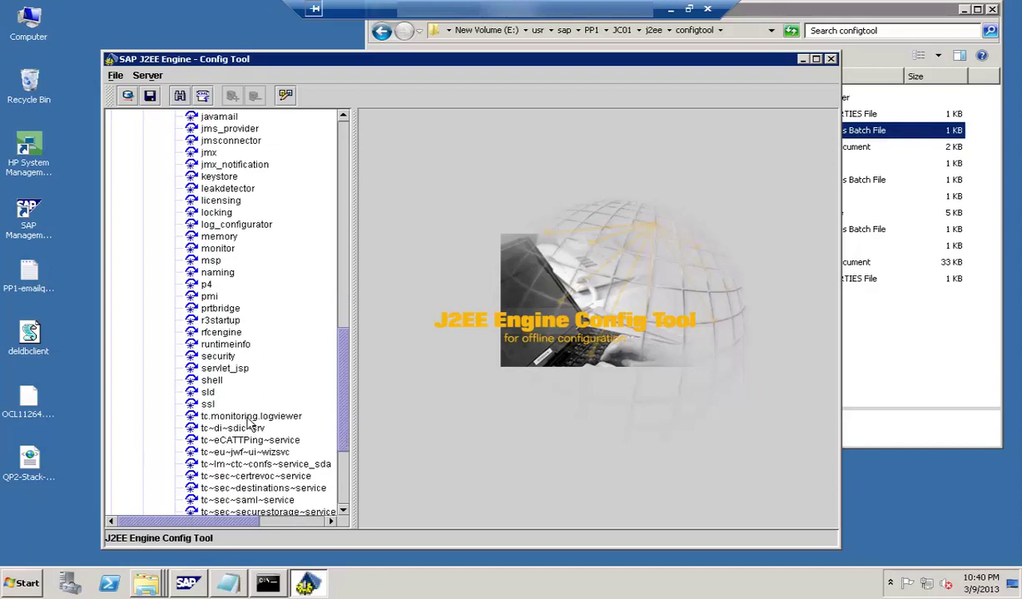
click(209, 392)
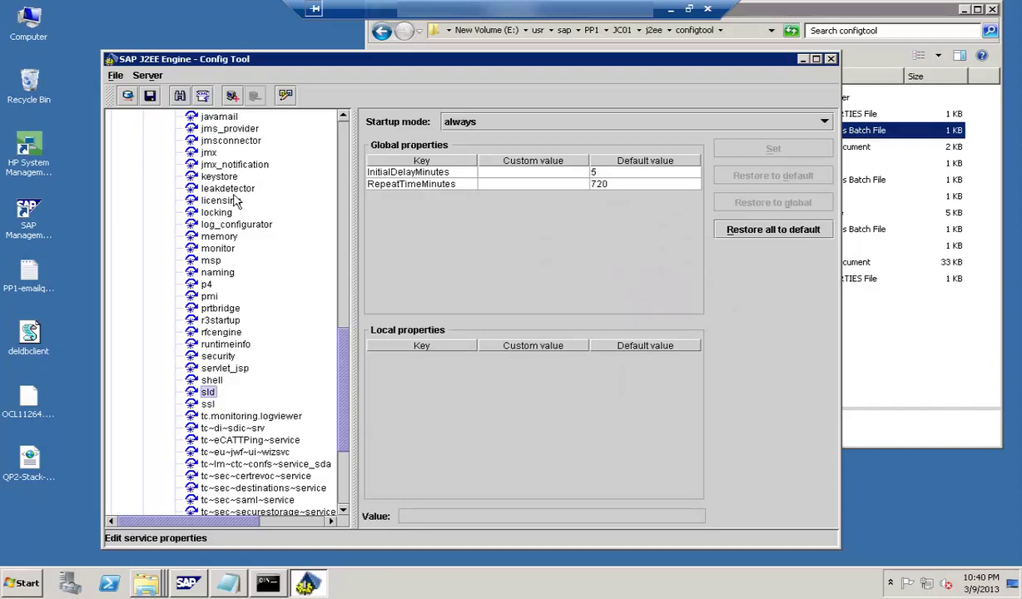
click(830, 60)
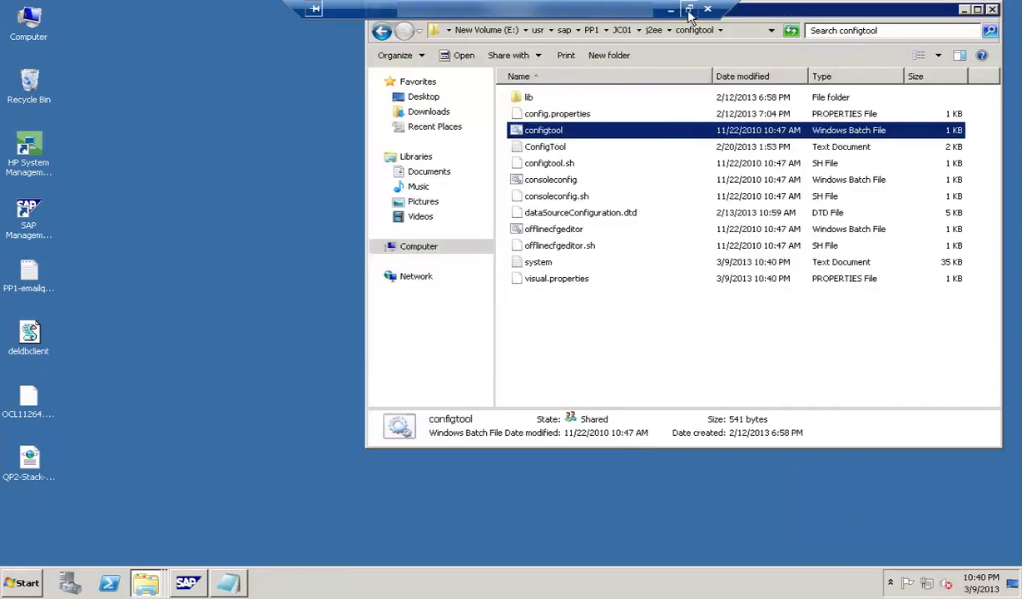